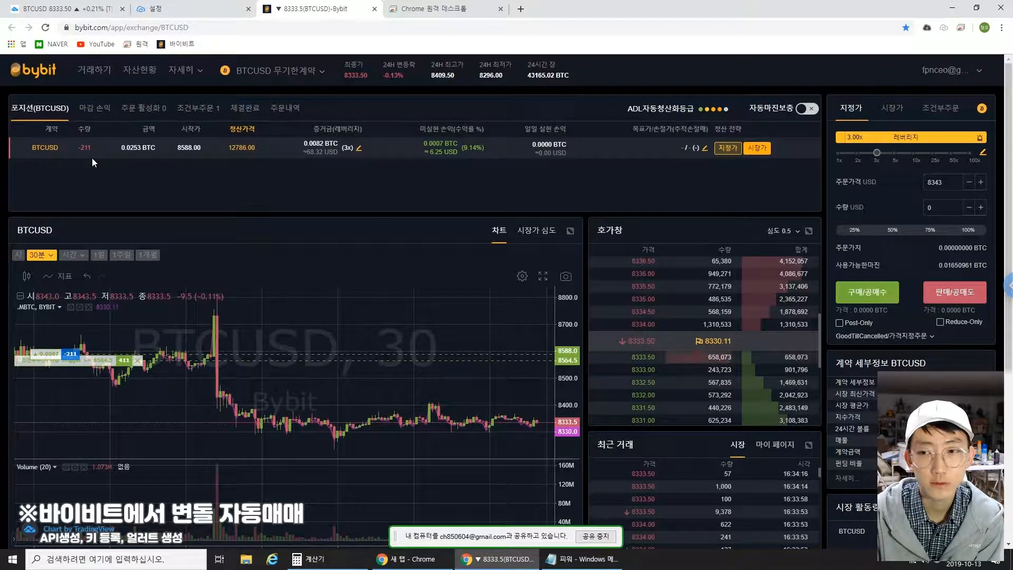
Change the BTCUSD short position's leverage from 3x to 1.00x.
drag(344, 149, 351, 151)
click(343, 166)
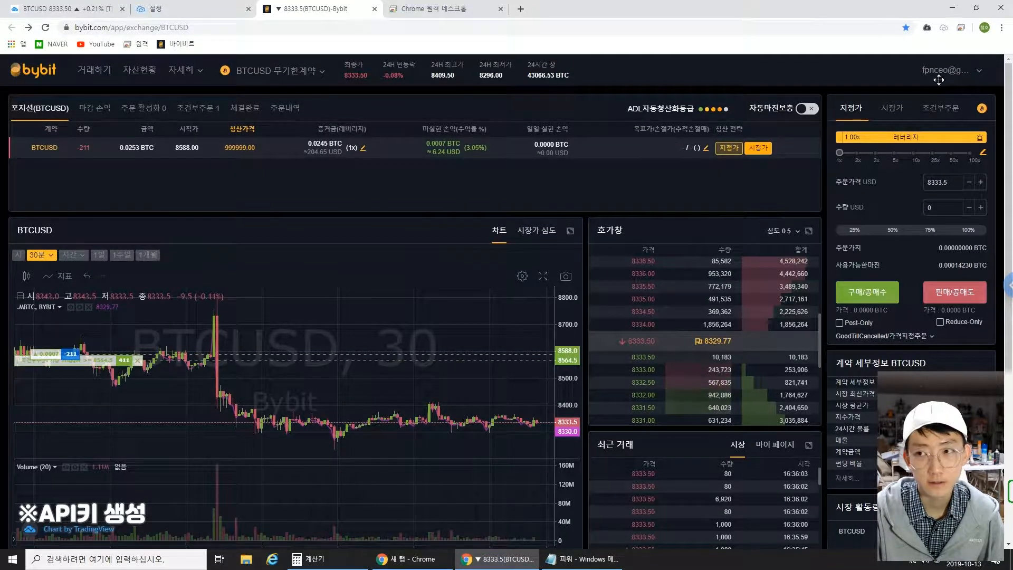
mouse_move(941, 75)
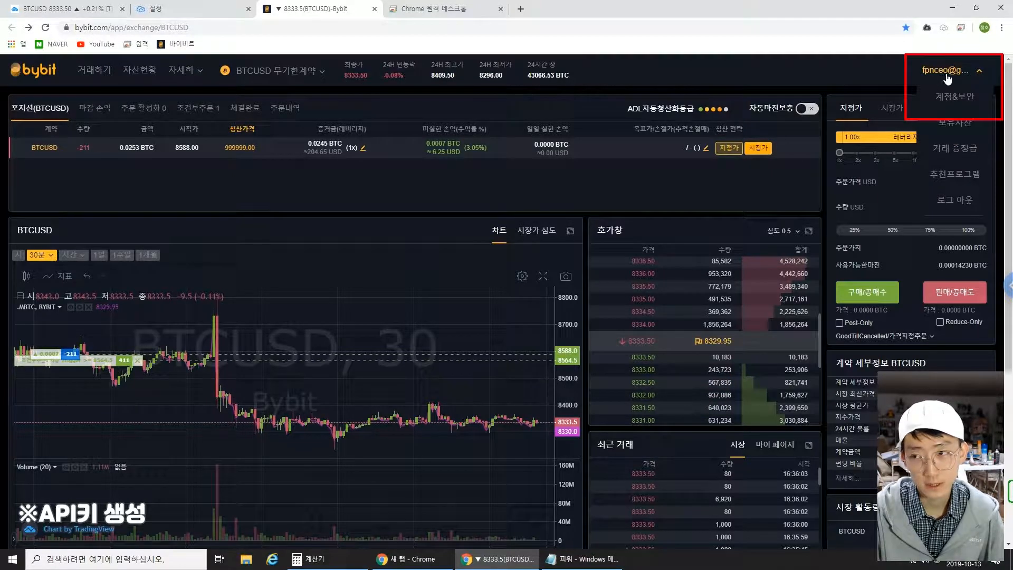
Try 새 키 생성 under 계정&보안 > API 관리 and acknowledge the Google authentication requirement.
click(966, 103)
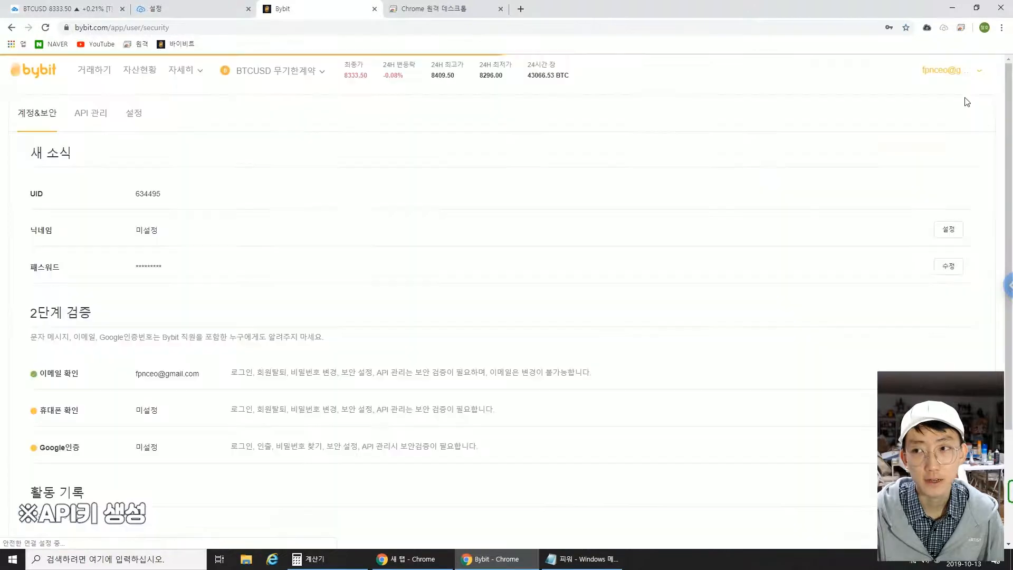
click(97, 121)
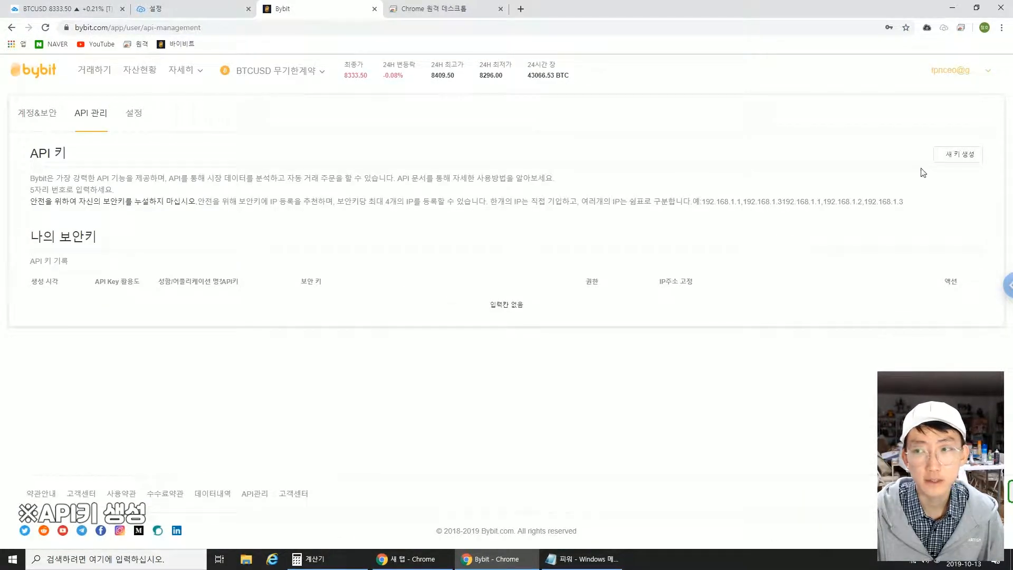
click(962, 161)
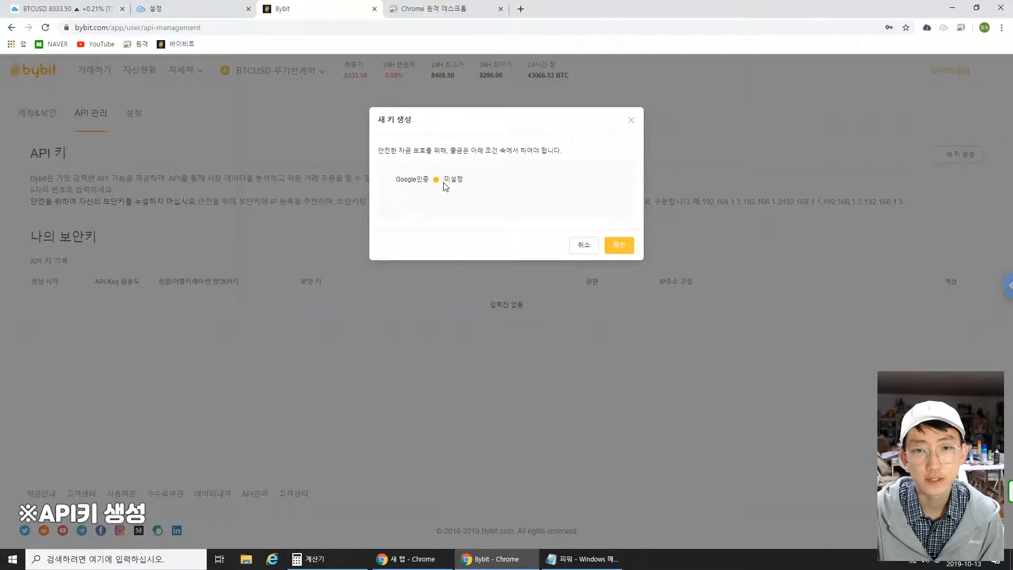
click(611, 249)
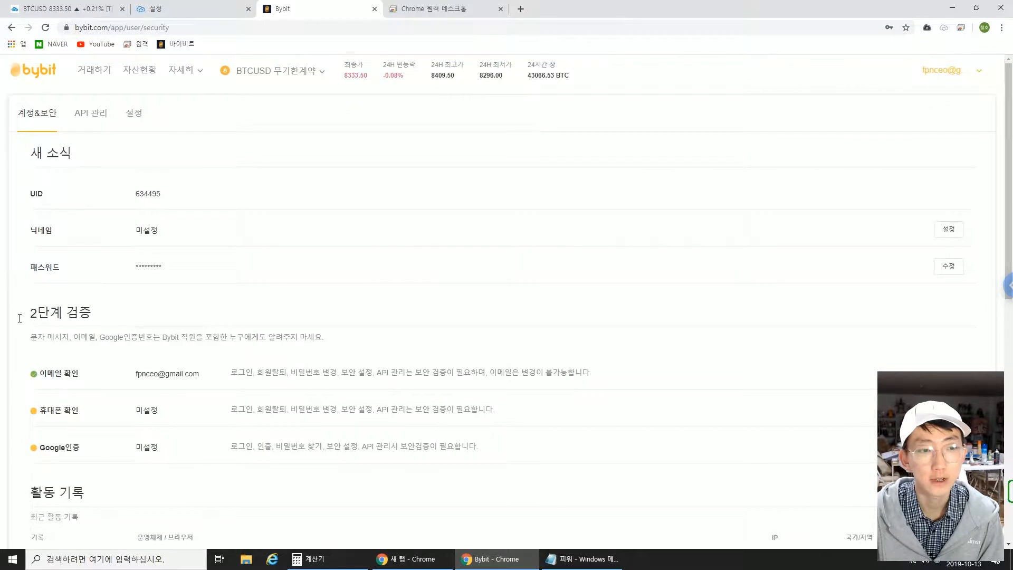
Find the unset Google인증 row under 2단계 검증 and choose 설정 to begin setup.
drag(27, 316, 103, 317)
click(103, 317)
scroll(105, 321, down, 1)
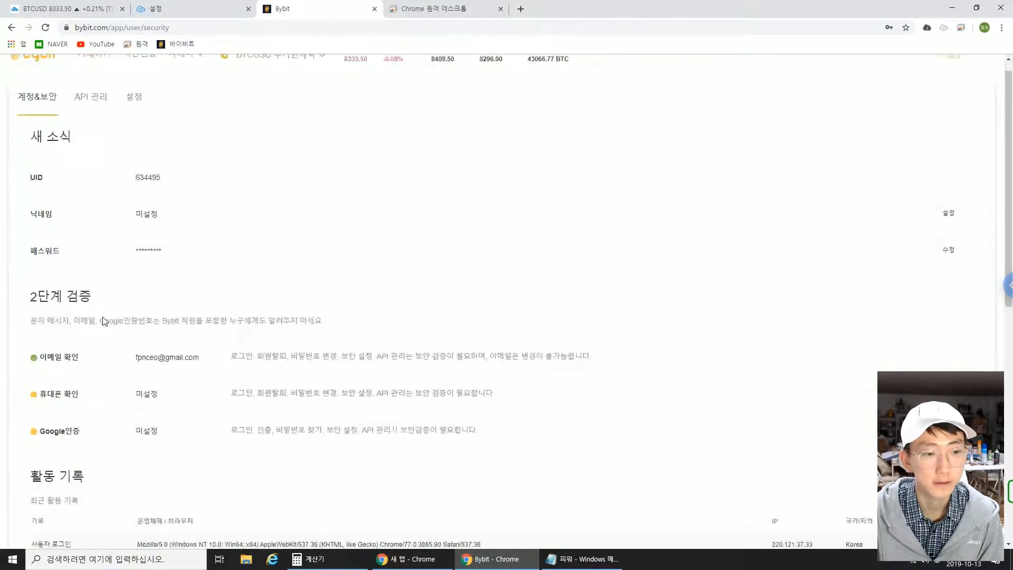
drag(39, 403, 81, 404)
drag(177, 404, 273, 407)
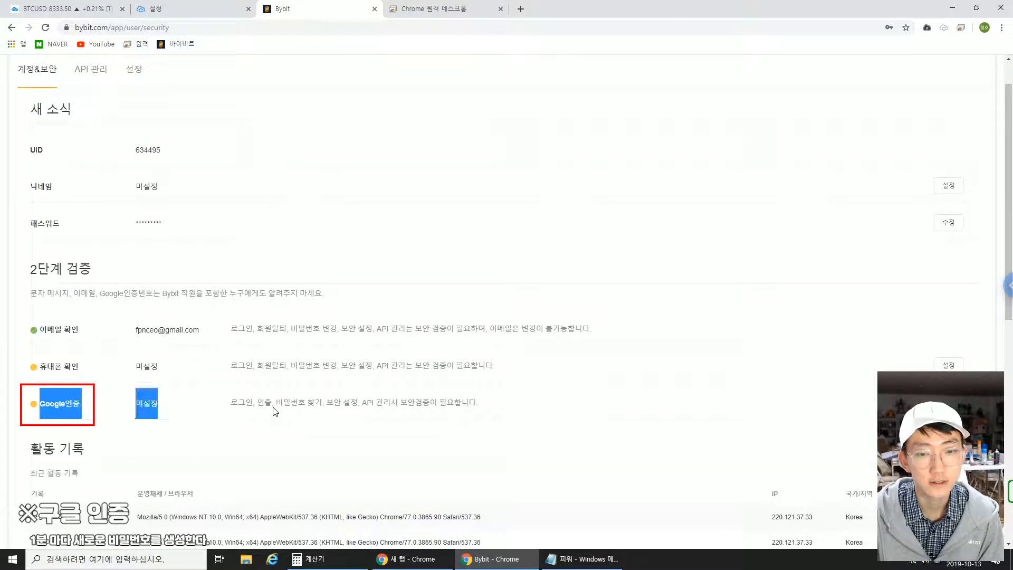
click(273, 406)
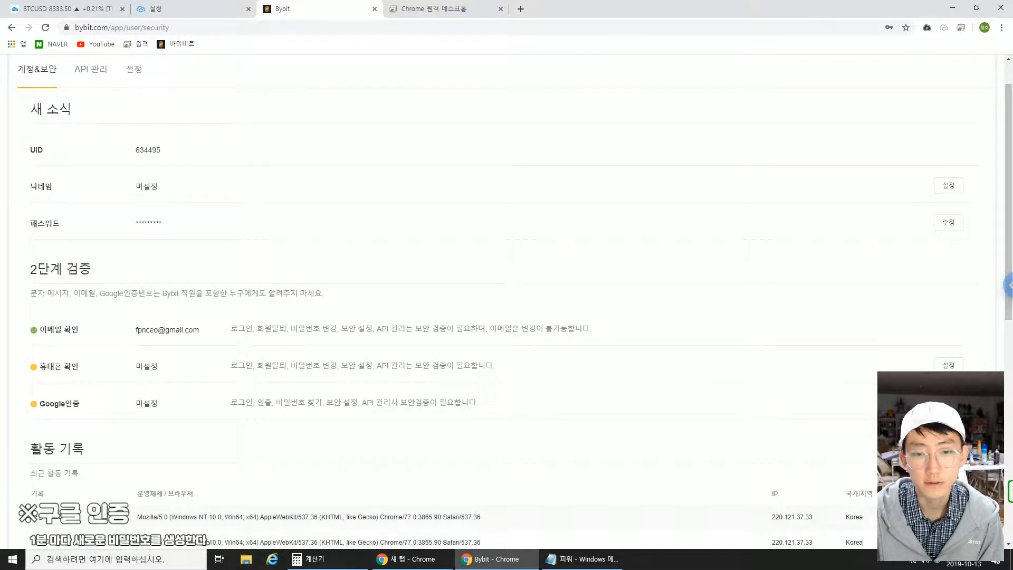
click(949, 402)
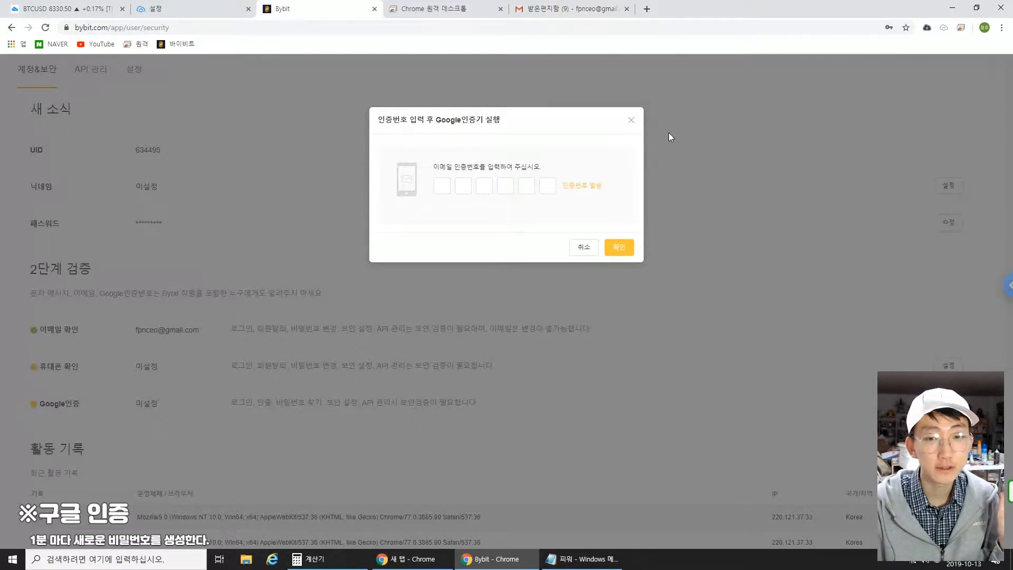
Send the email code, read it in Gmail's Bybit Email authentication message, and return to Bybit.
click(586, 188)
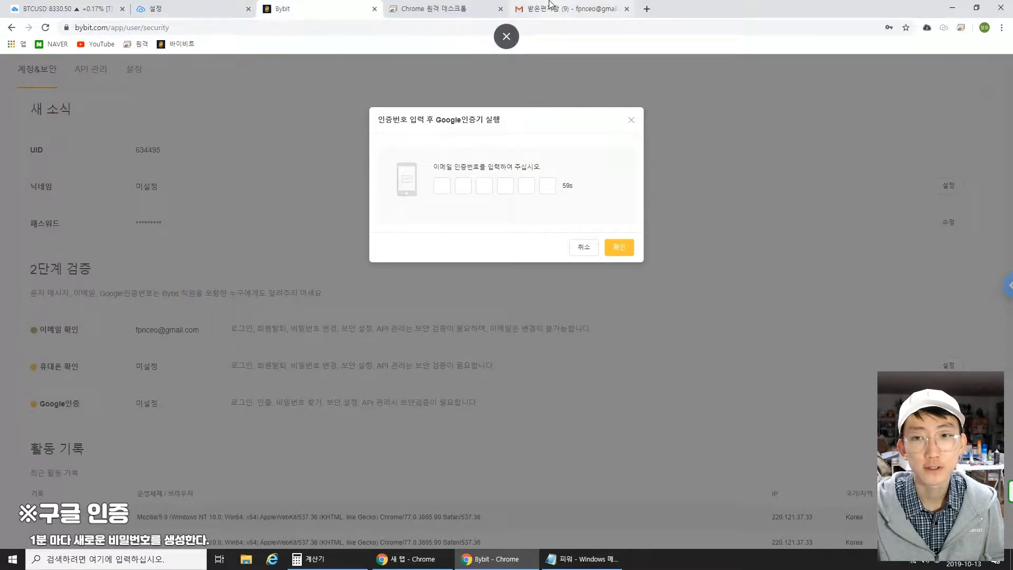
click(550, 5)
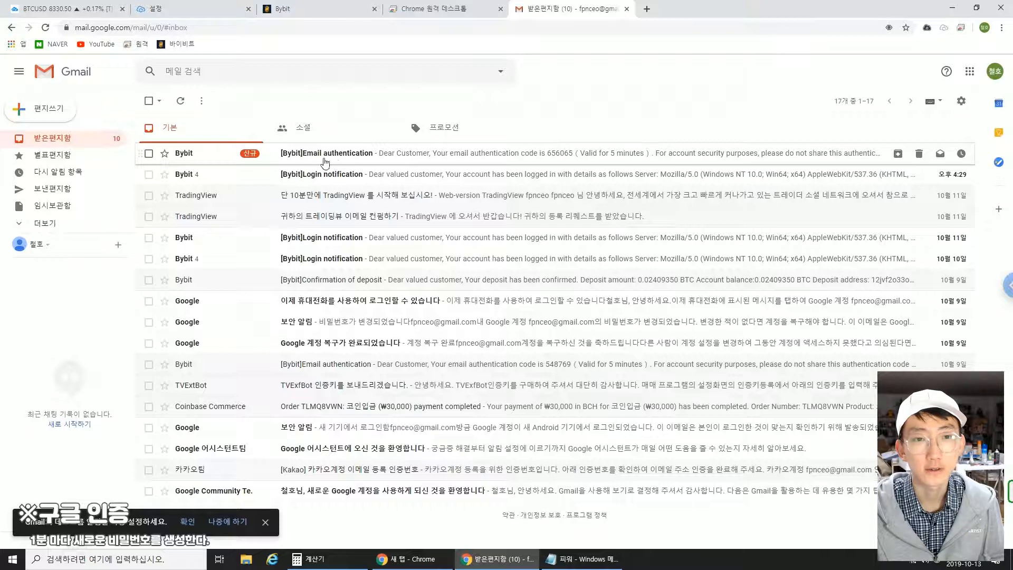
click(319, 160)
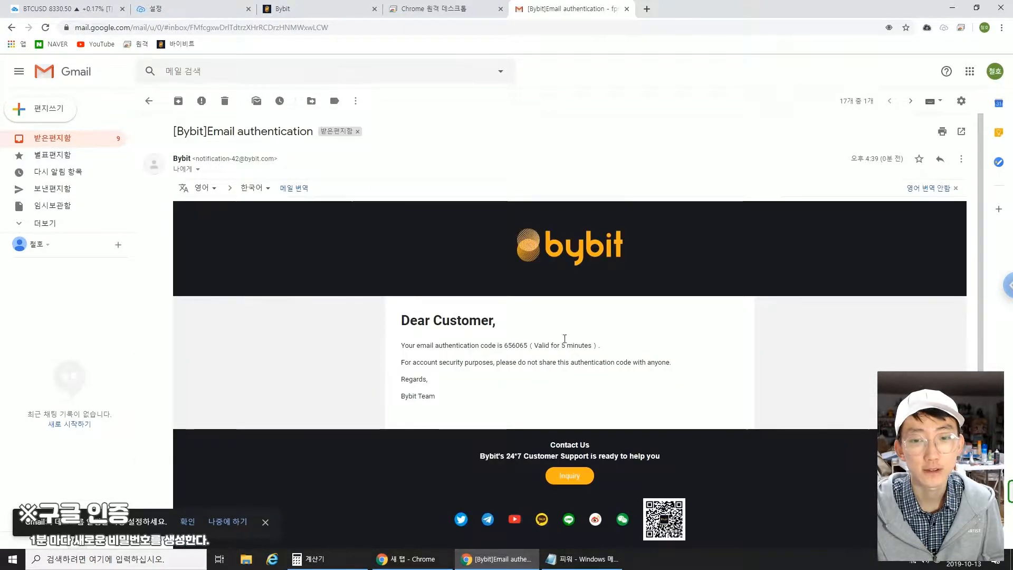
drag(505, 345, 530, 343)
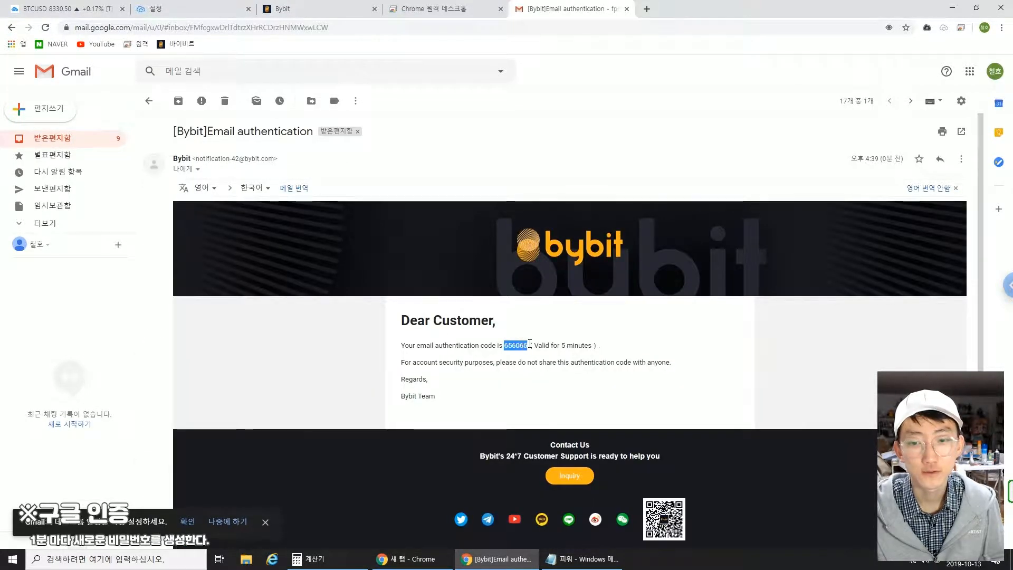
click(530, 297)
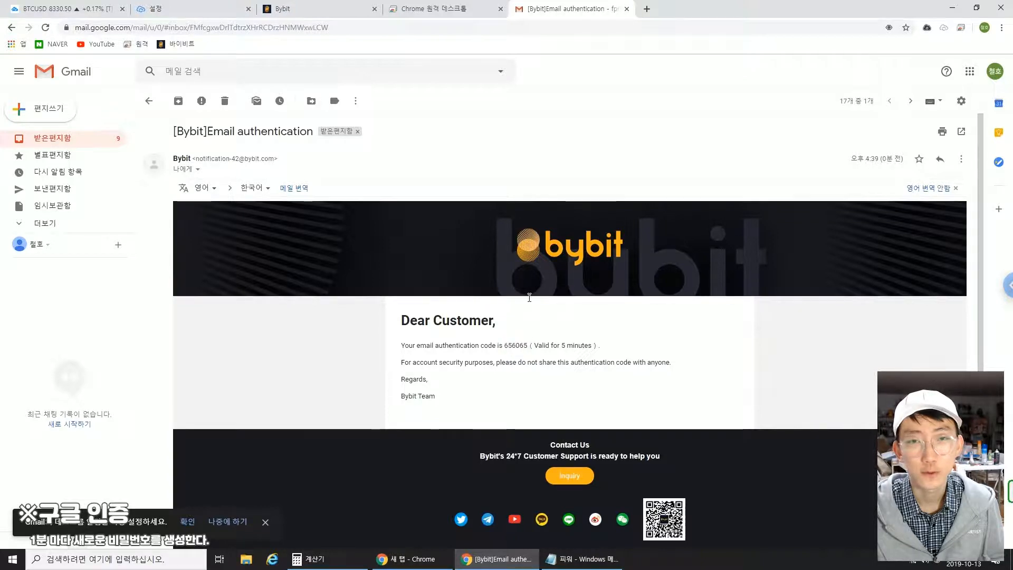
click(316, 9)
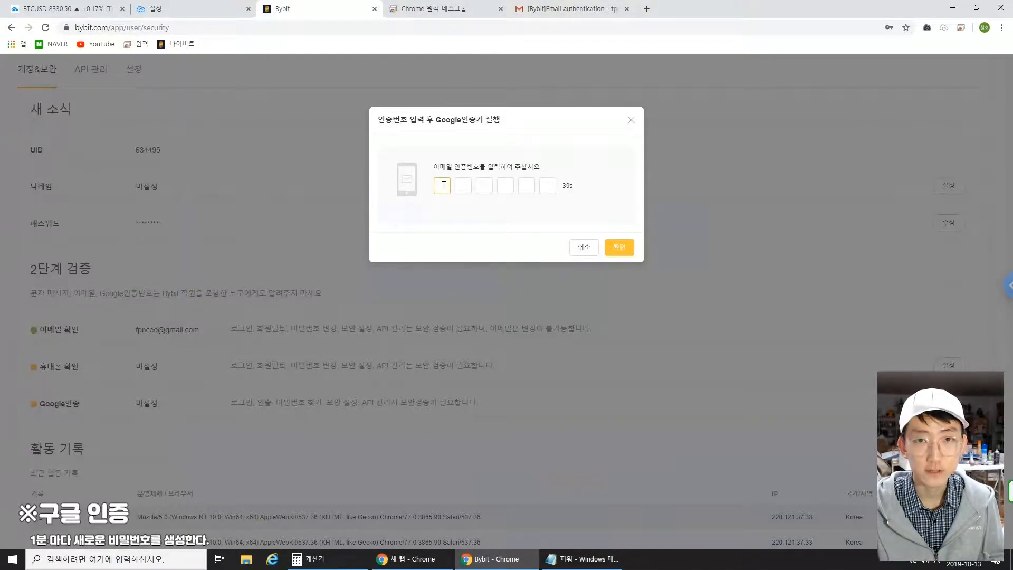
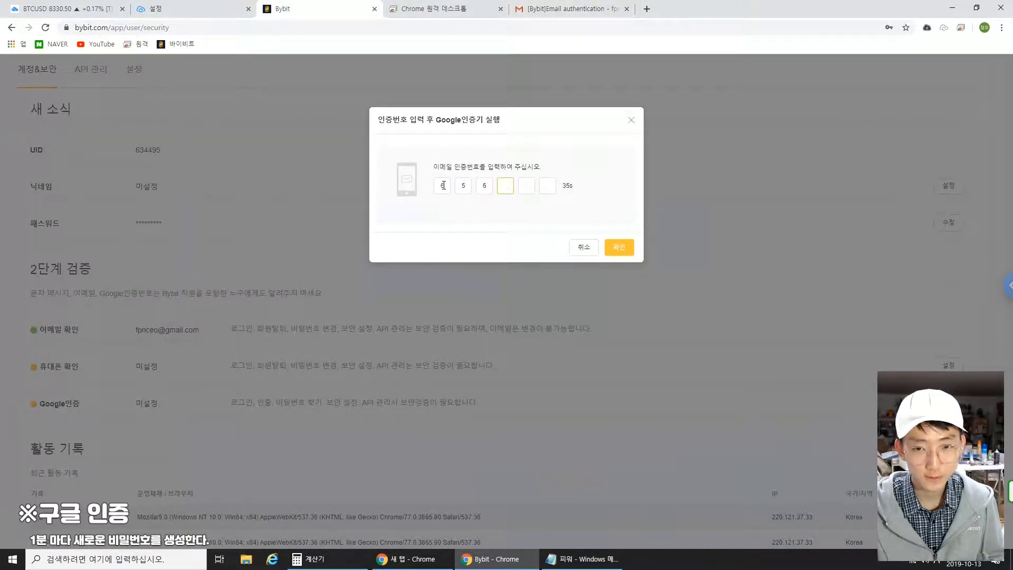
Enter the six-digit emailed verification code and confirm it.
click(617, 246)
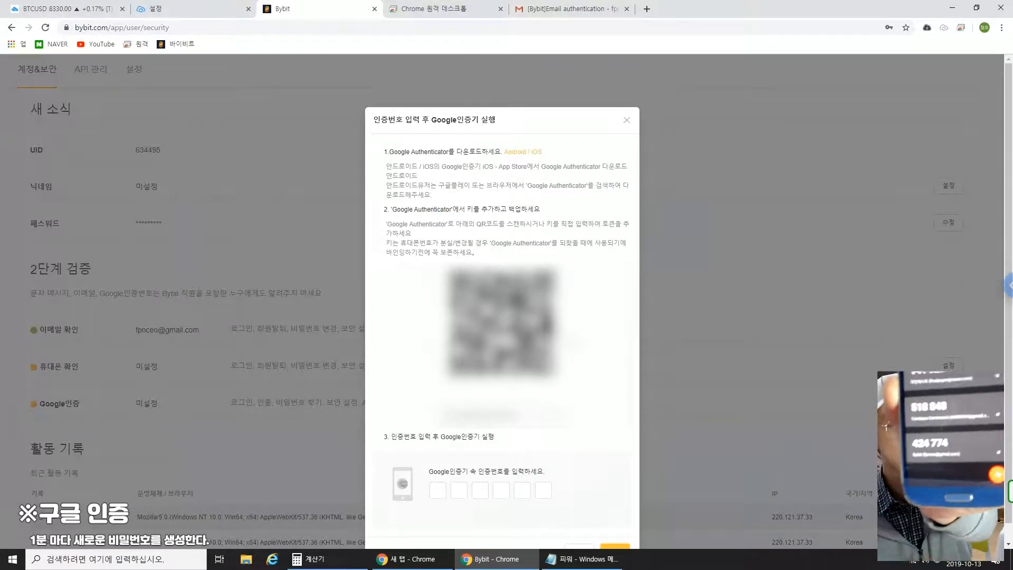
Enter the six-digit Google Authenticator app code and confirm to enable Google authentication.
click(441, 488)
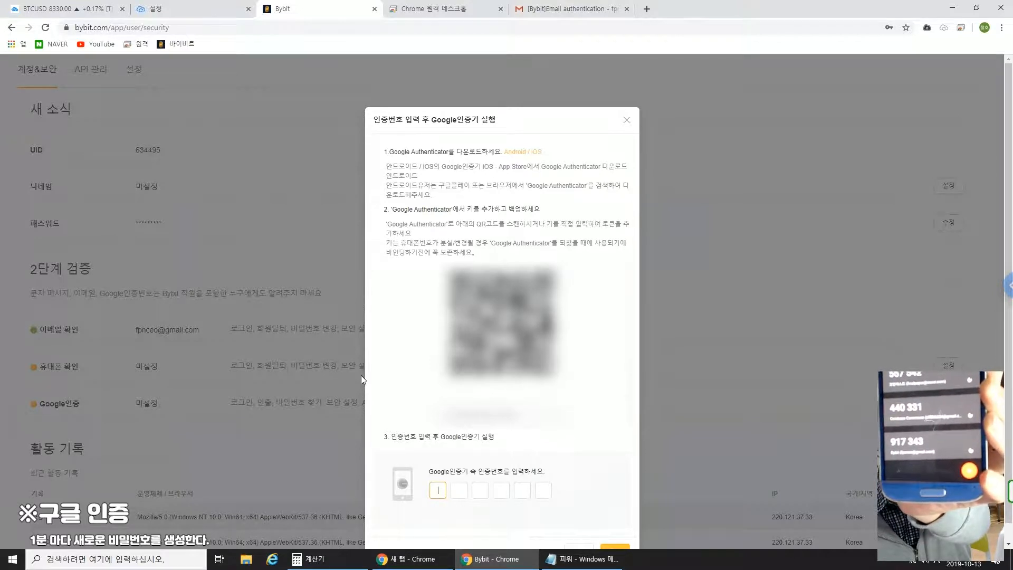
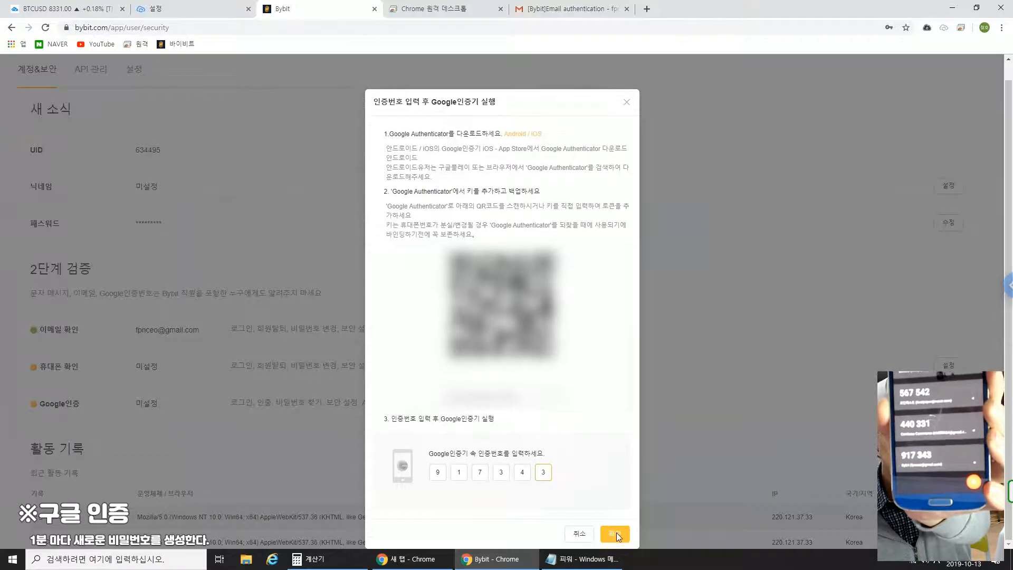
click(616, 533)
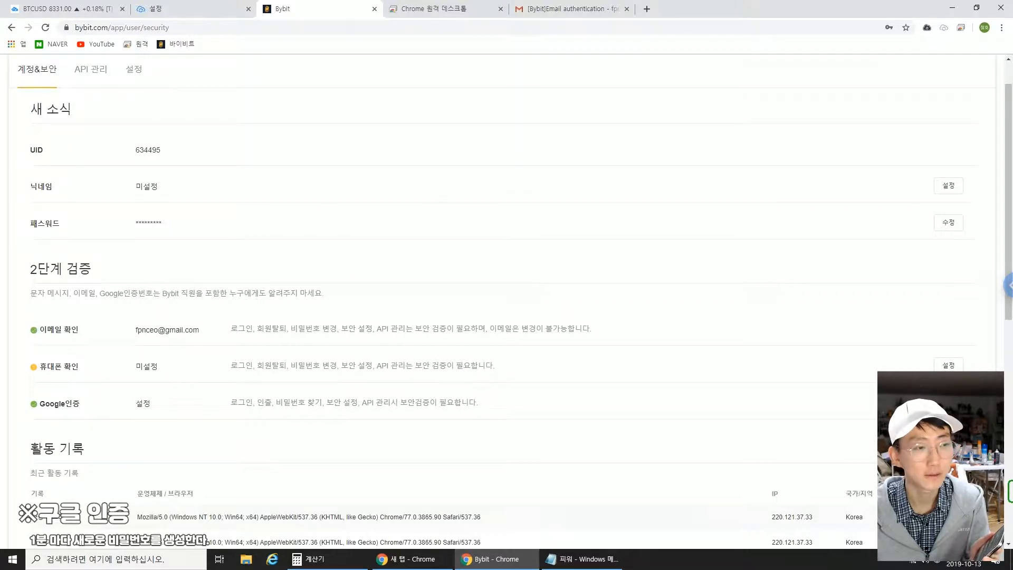
Choose 사용 안함 on the Google인증 row to open the disable confirmation.
scroll(501, 306, down, 3)
click(945, 270)
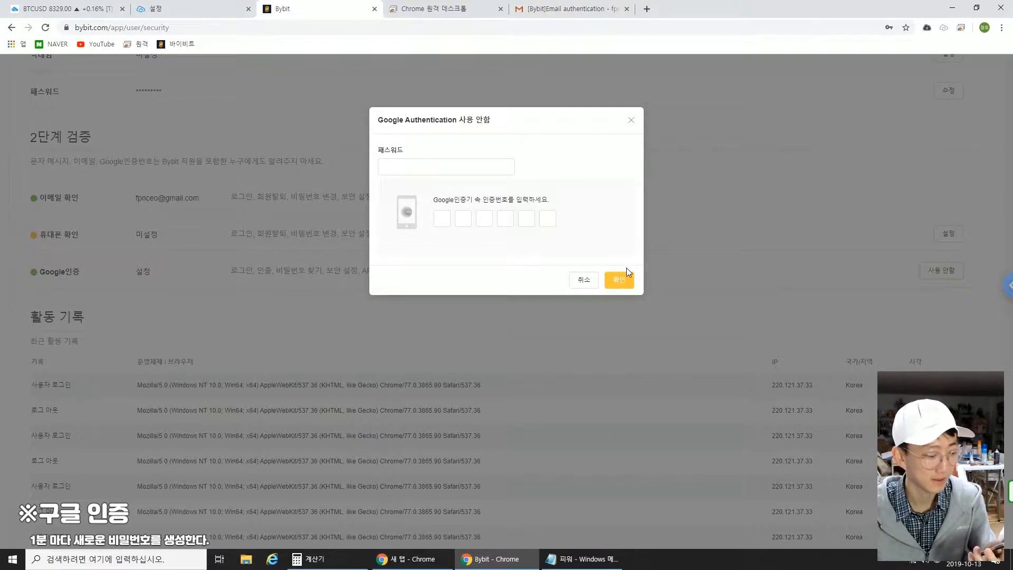
click(584, 279)
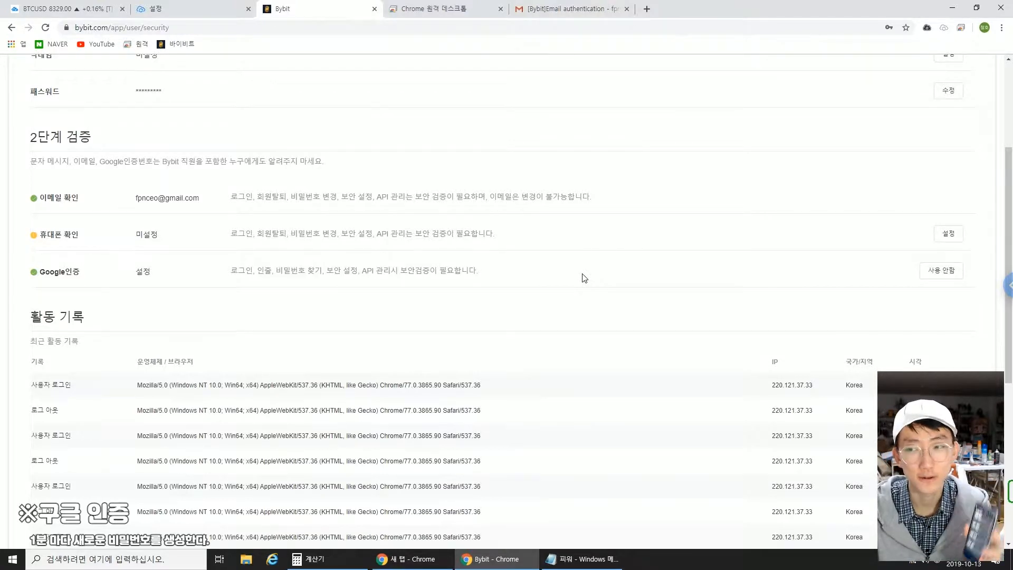
scroll(234, 342, up, 2)
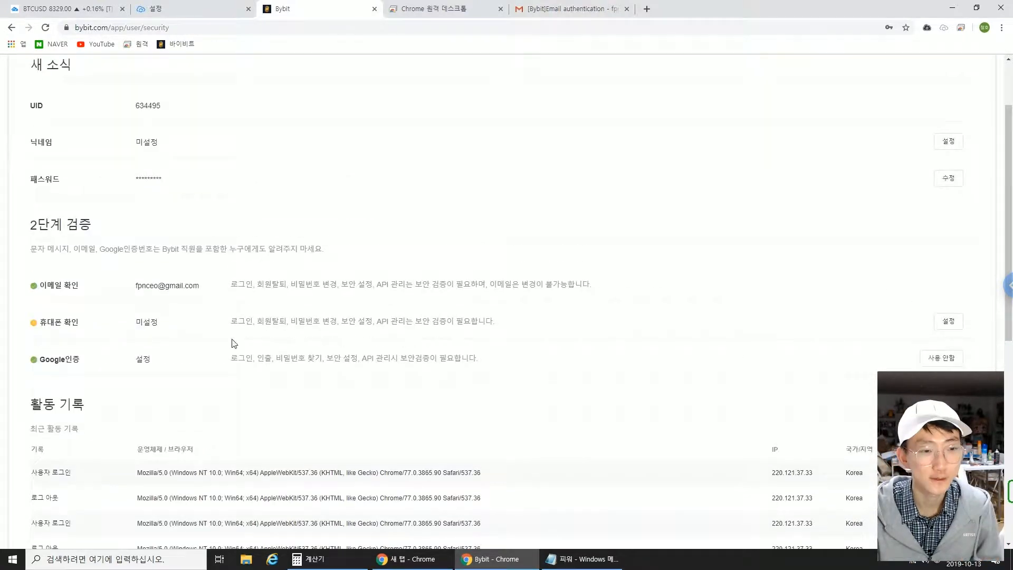
double_click(69, 359)
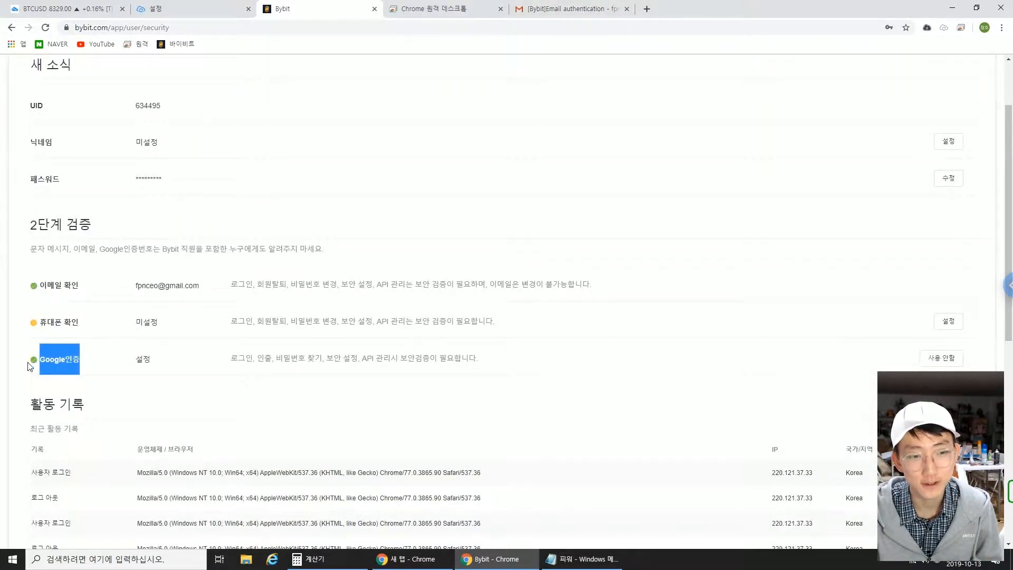
click(141, 385)
scroll(141, 385, up, 2)
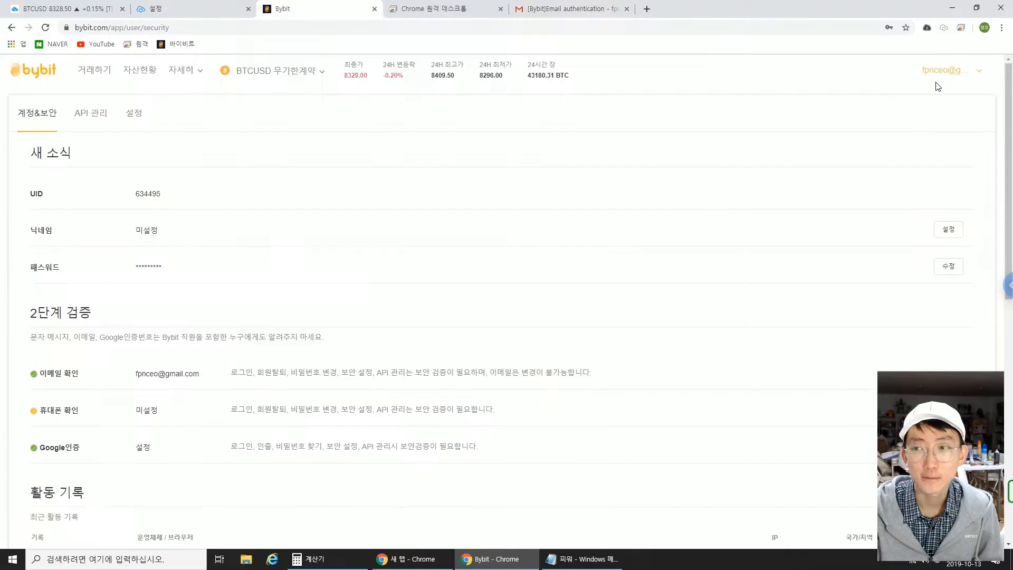
Start a new API key for third-party TradingView with 활성화된 주문 혹은 포지션 permission, read-only unchecked.
click(92, 119)
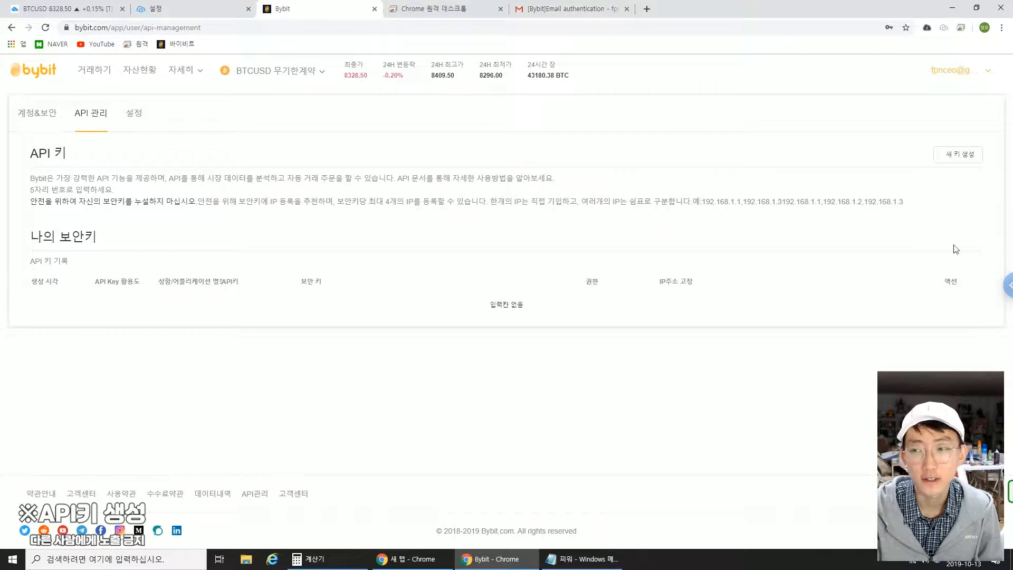
click(959, 160)
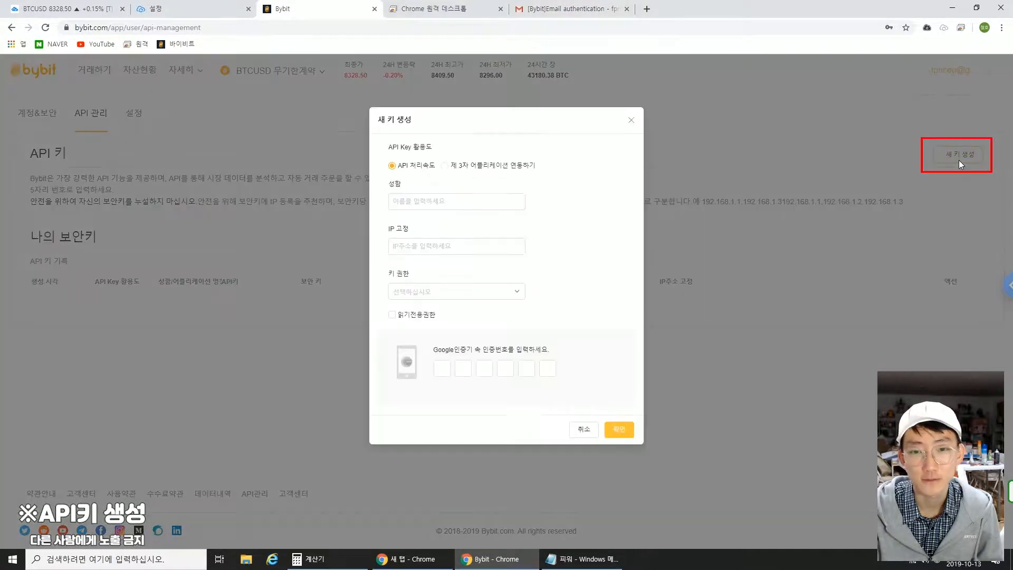
click(447, 167)
click(430, 206)
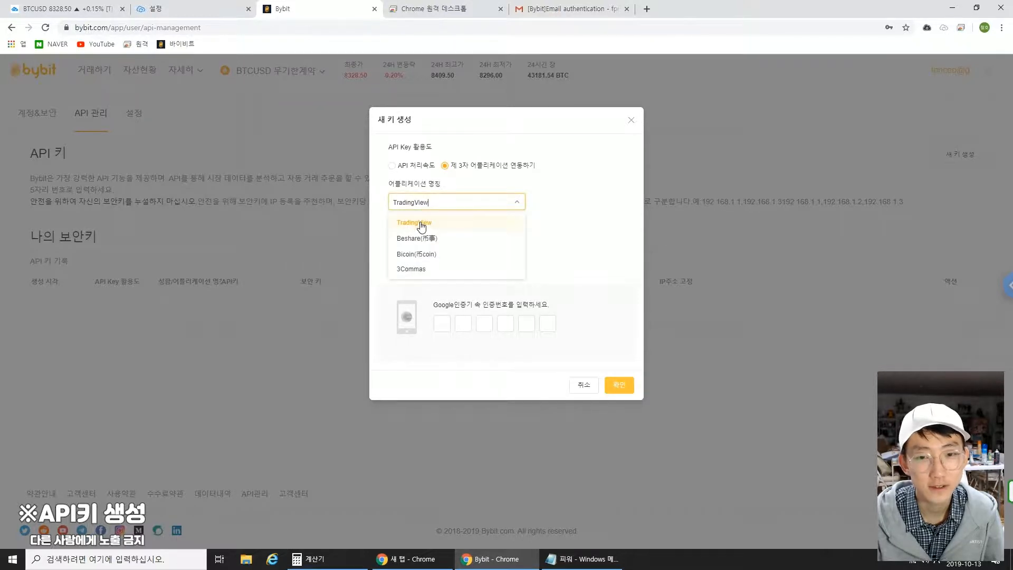
click(418, 222)
click(418, 247)
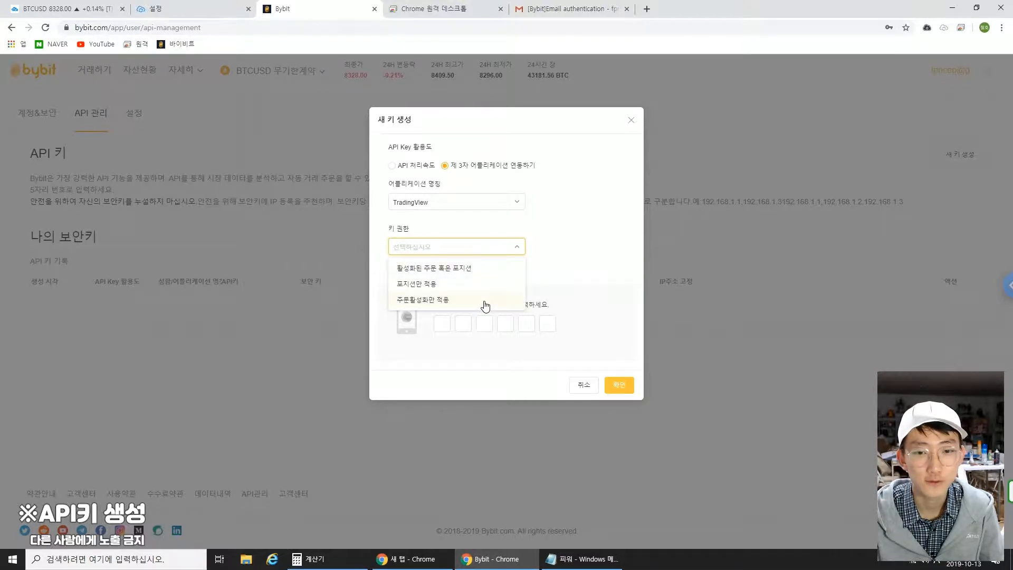
click(429, 269)
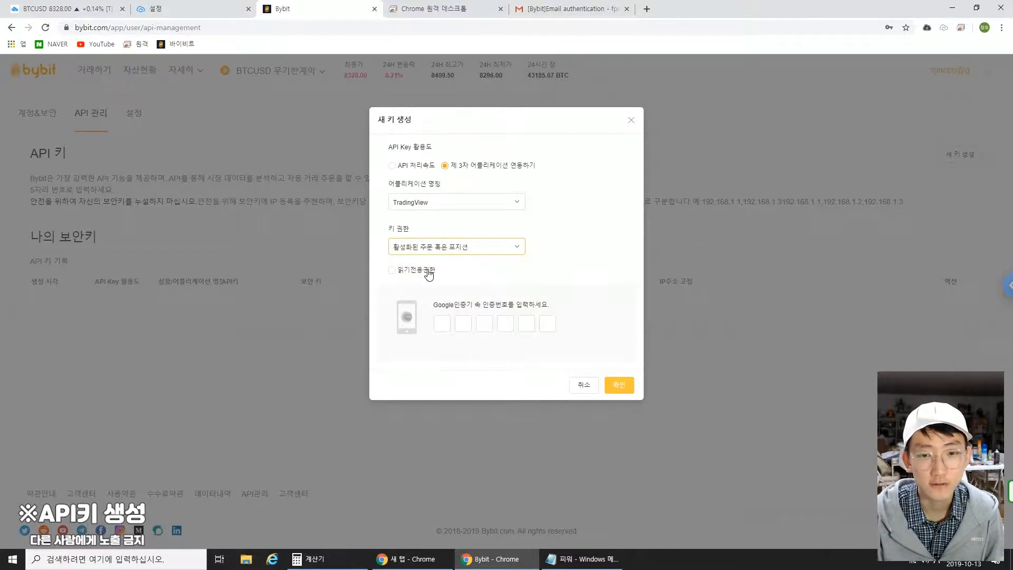
click(392, 270)
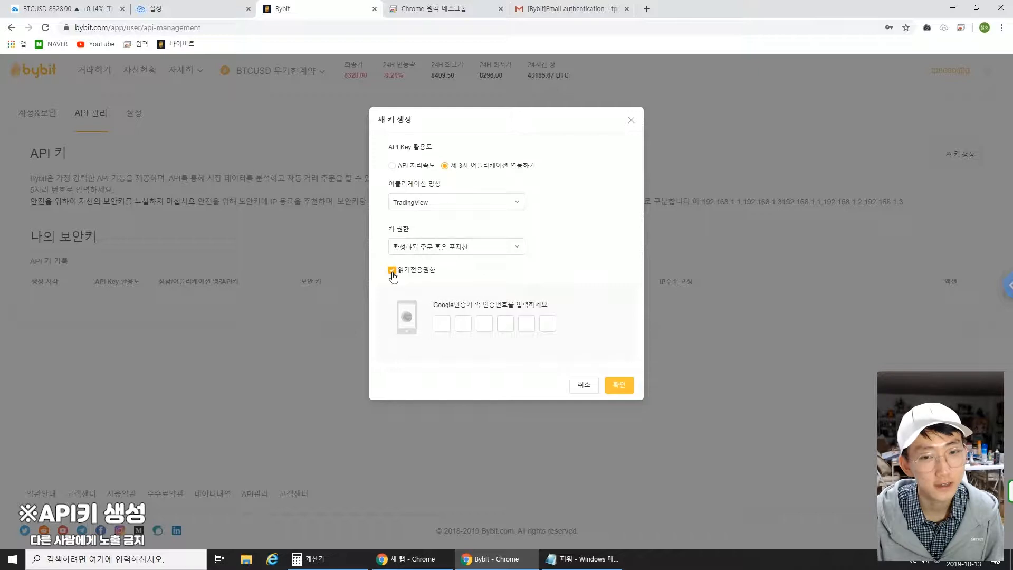
click(392, 270)
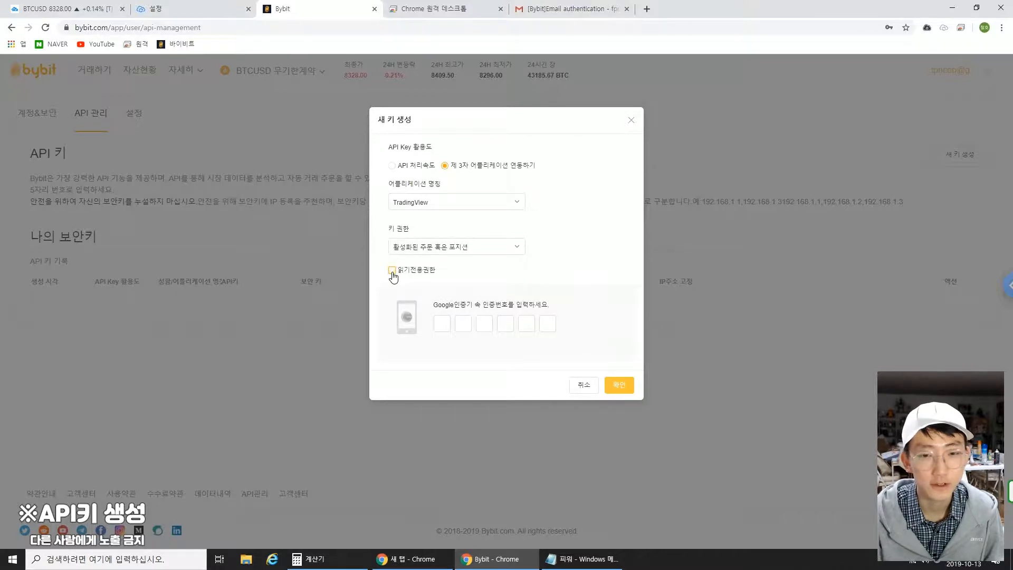
Submit the authenticator code, then re-enter a fresh code after the invalid-code error to create the key.
click(446, 322)
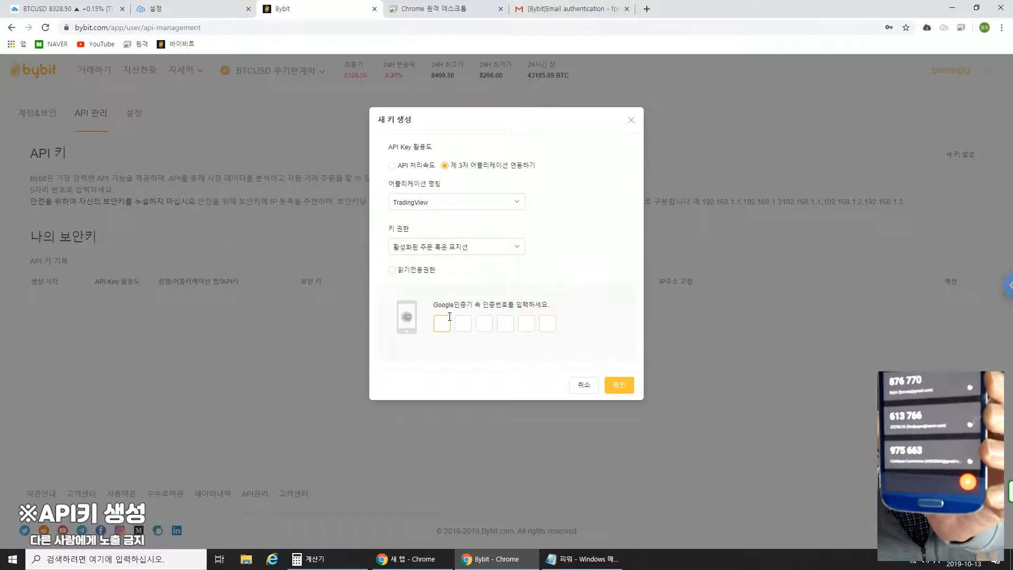
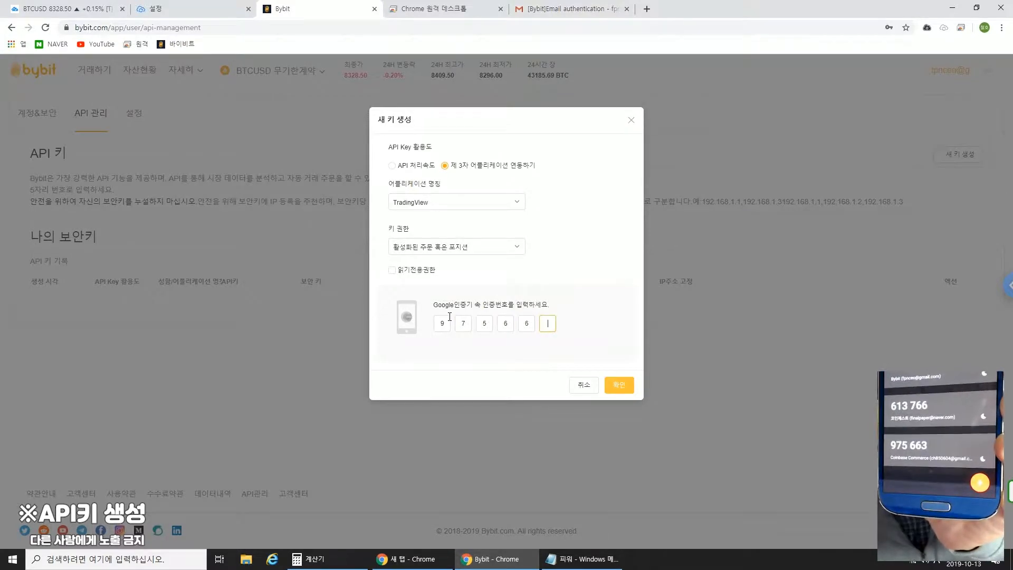
click(622, 385)
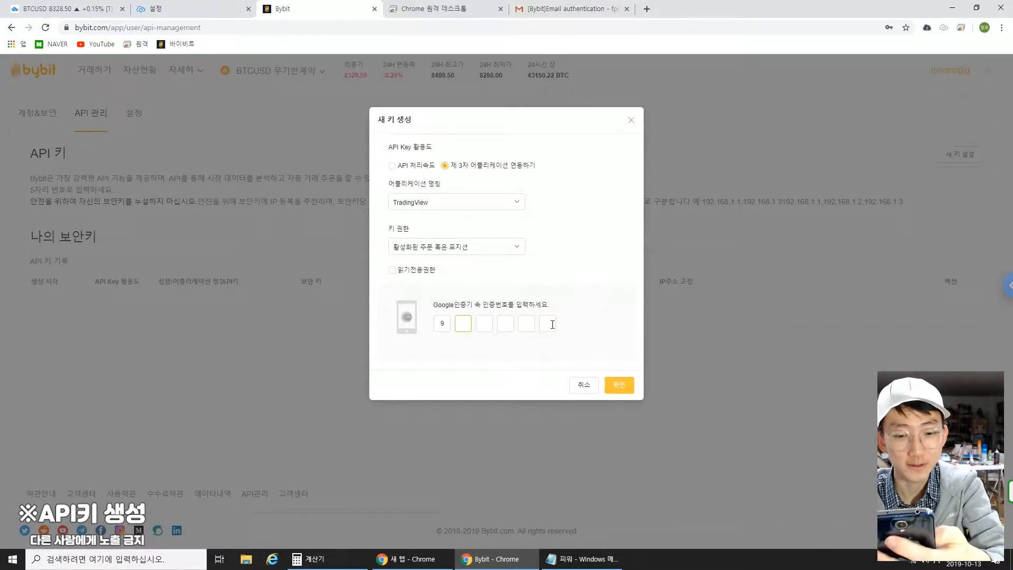
key(BackSpace)
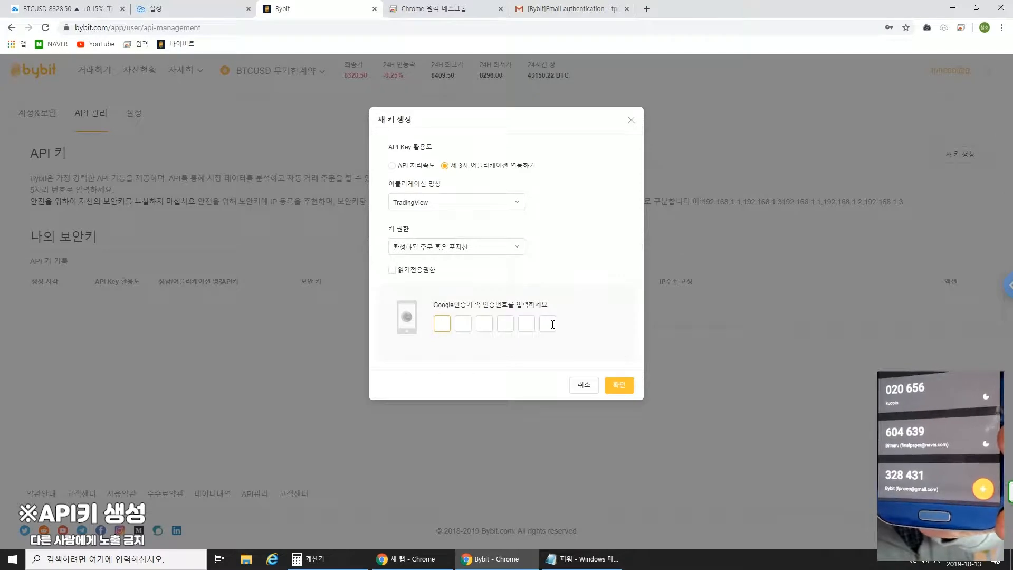
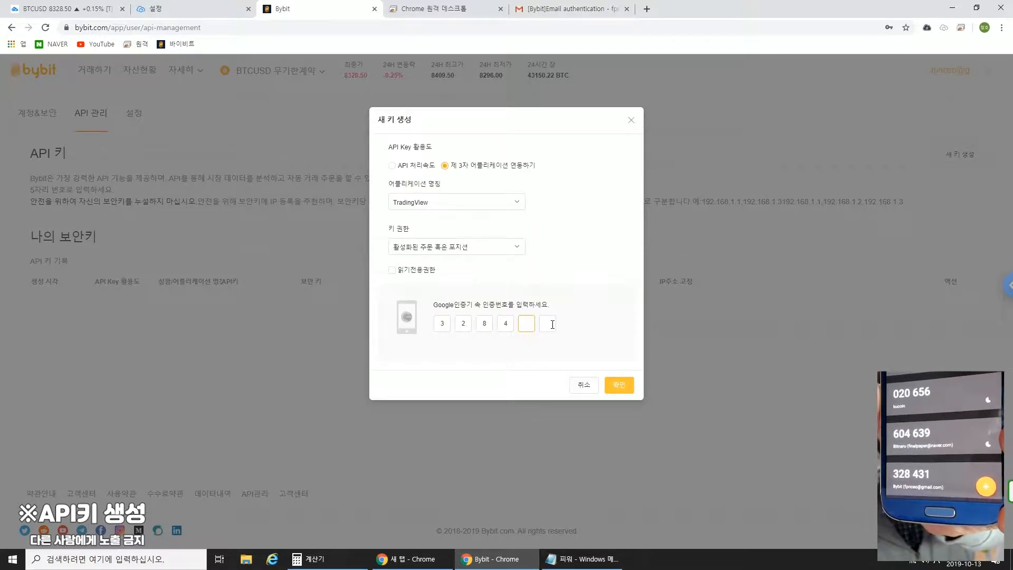
click(621, 385)
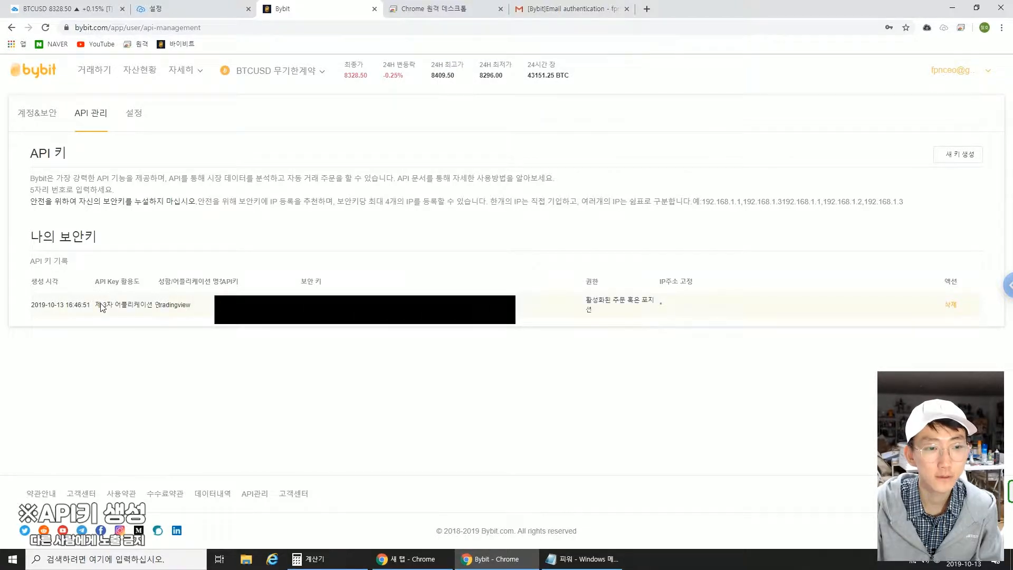
Select the API키 and 보안 키 column headers, then open the TVExtBot extension's context menu.
double_click(227, 281)
triple_click(323, 281)
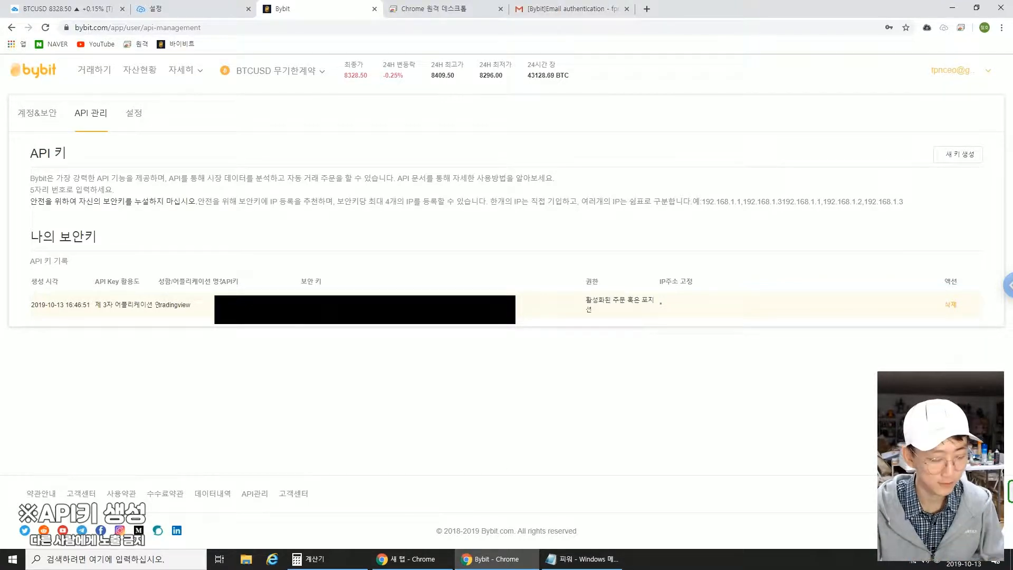
right_click(945, 29)
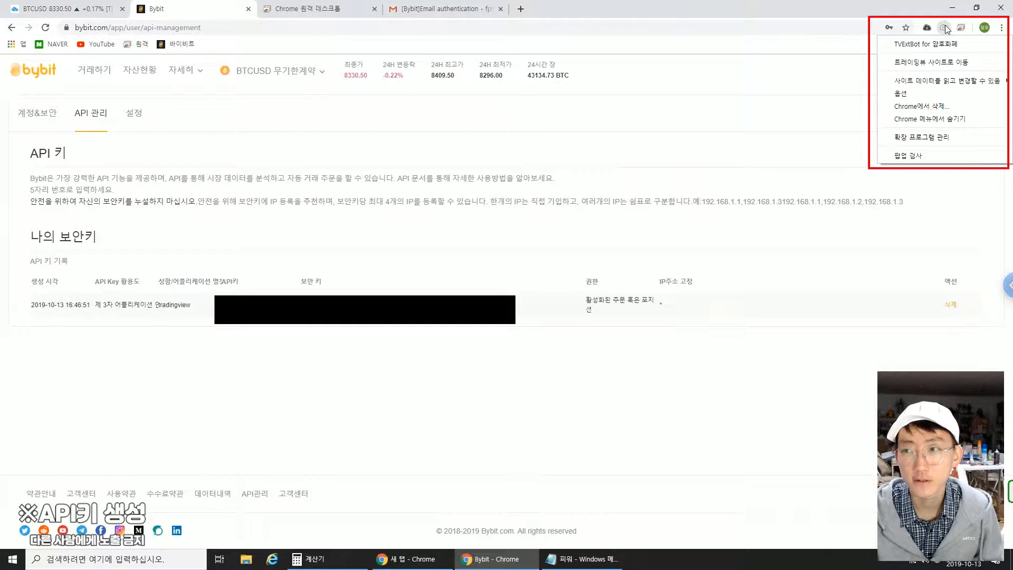
Enter the Bybit API key and secret in TVExtBot's API key registration Bybit row and save.
click(906, 95)
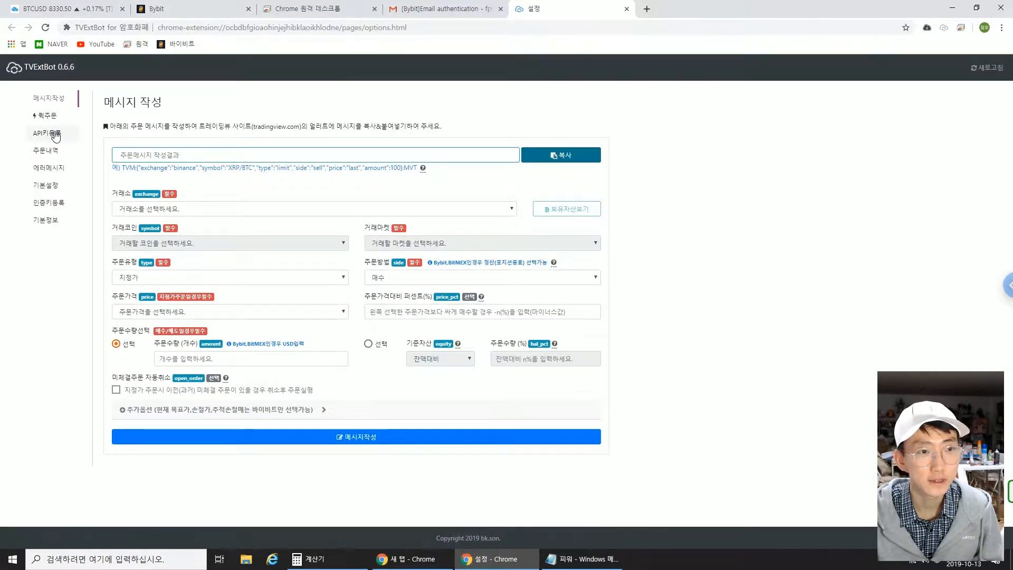
click(56, 137)
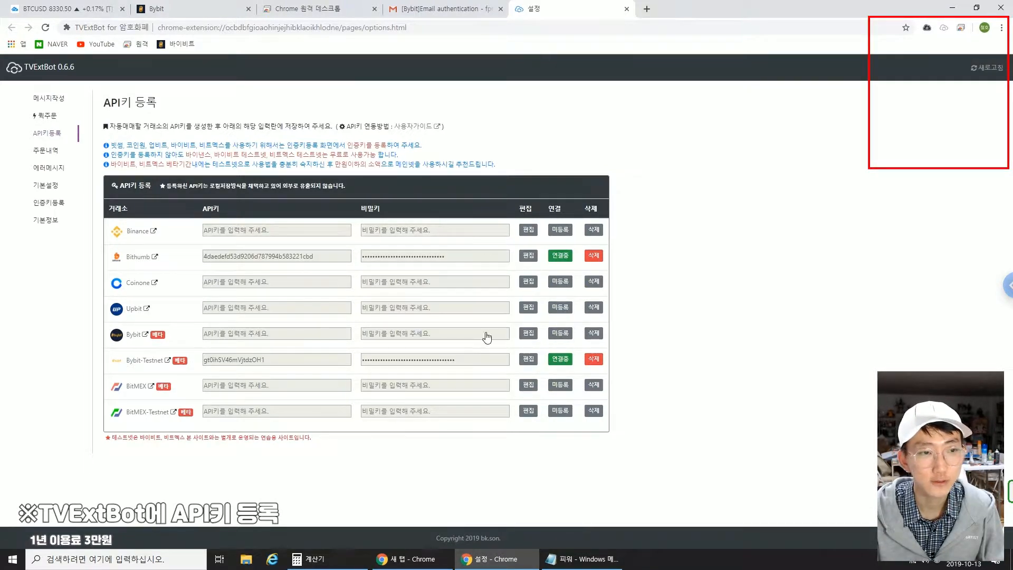
click(58, 205)
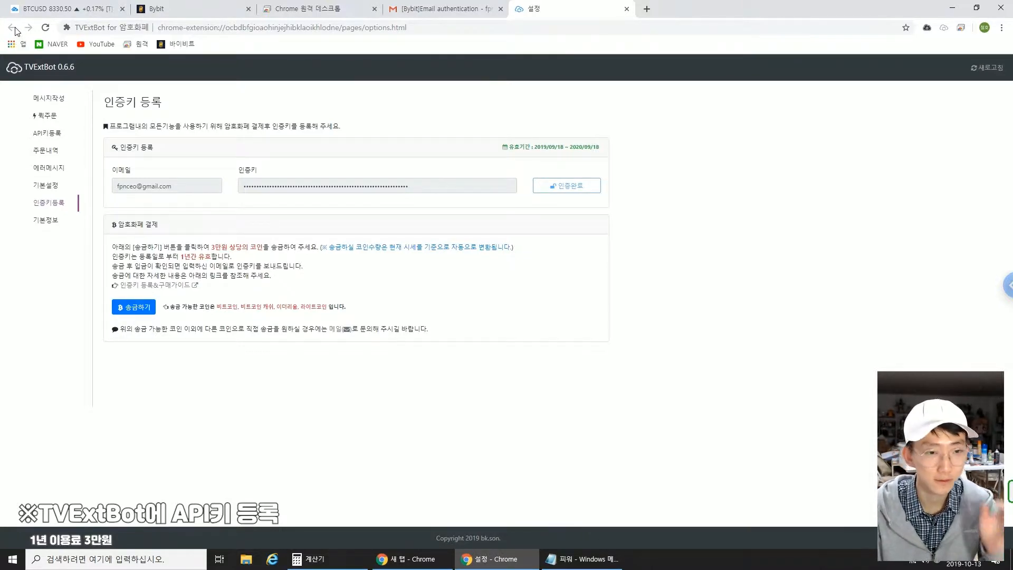
click(48, 133)
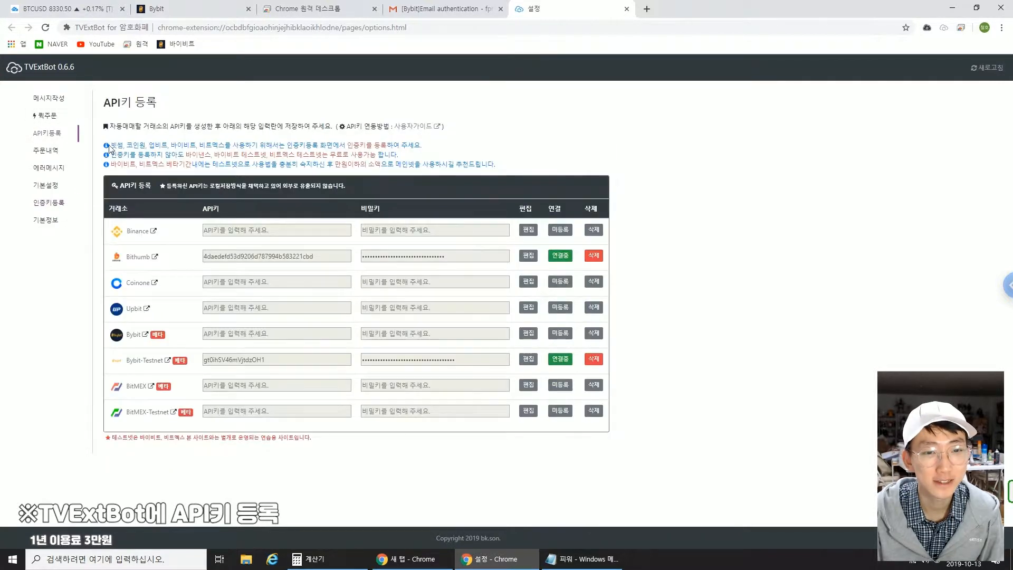
click(529, 336)
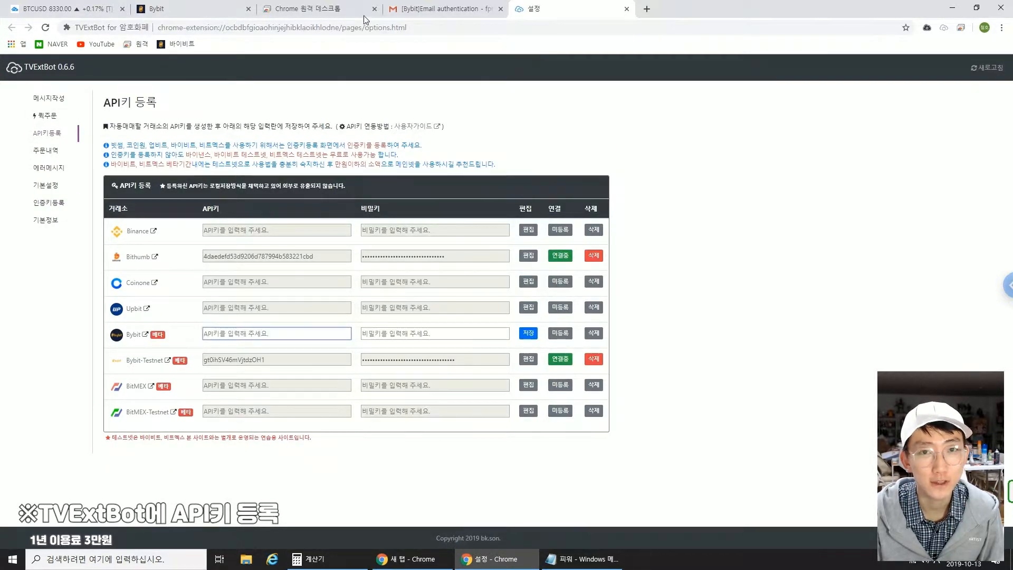
click(173, 11)
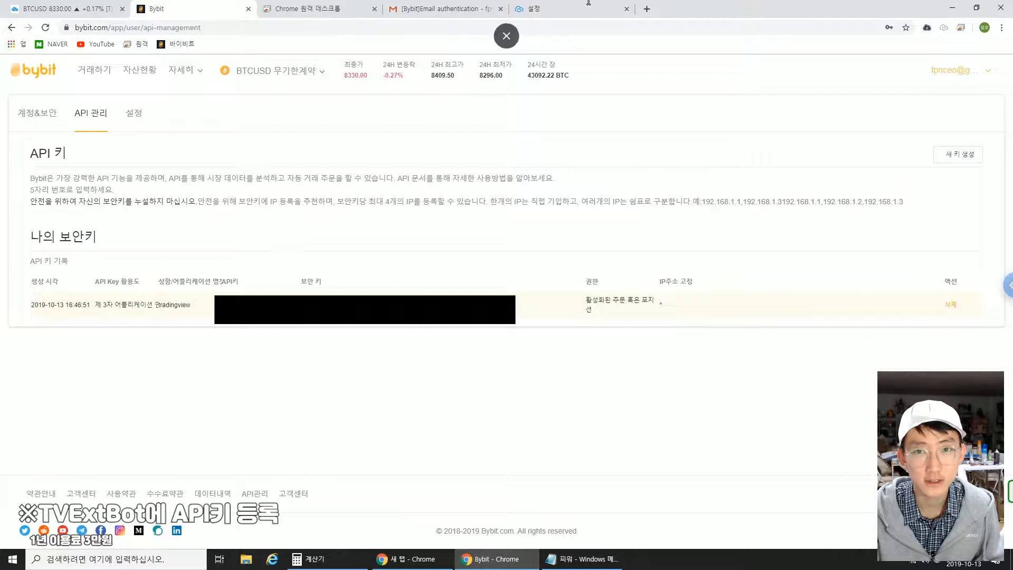
click(533, 8)
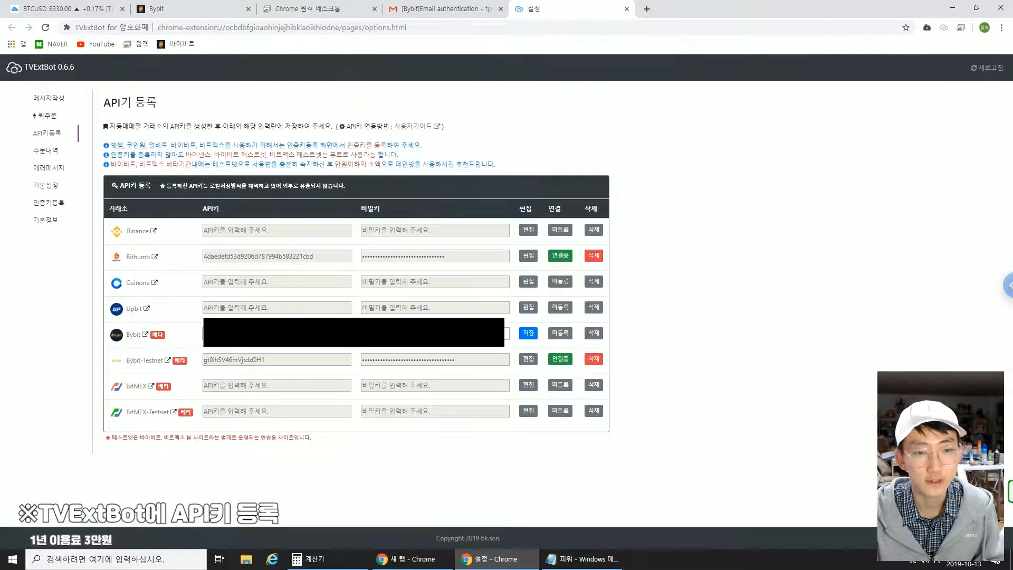
click(176, 9)
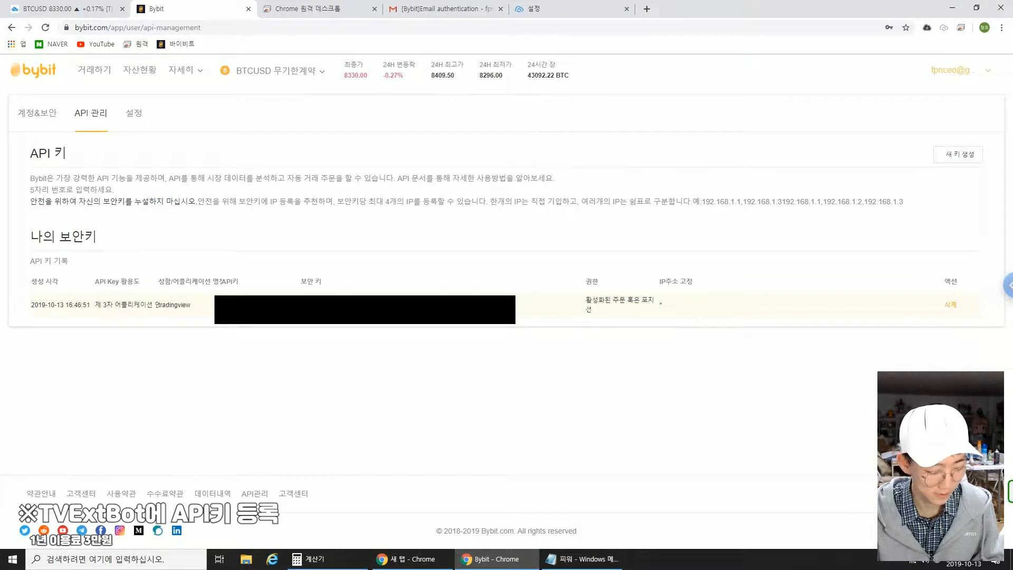
click(543, 9)
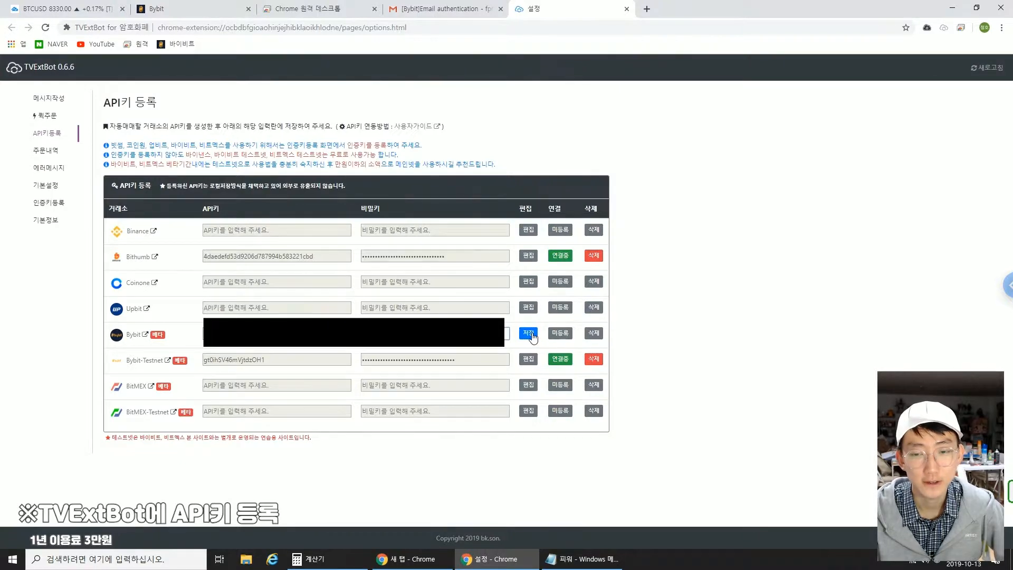
click(529, 334)
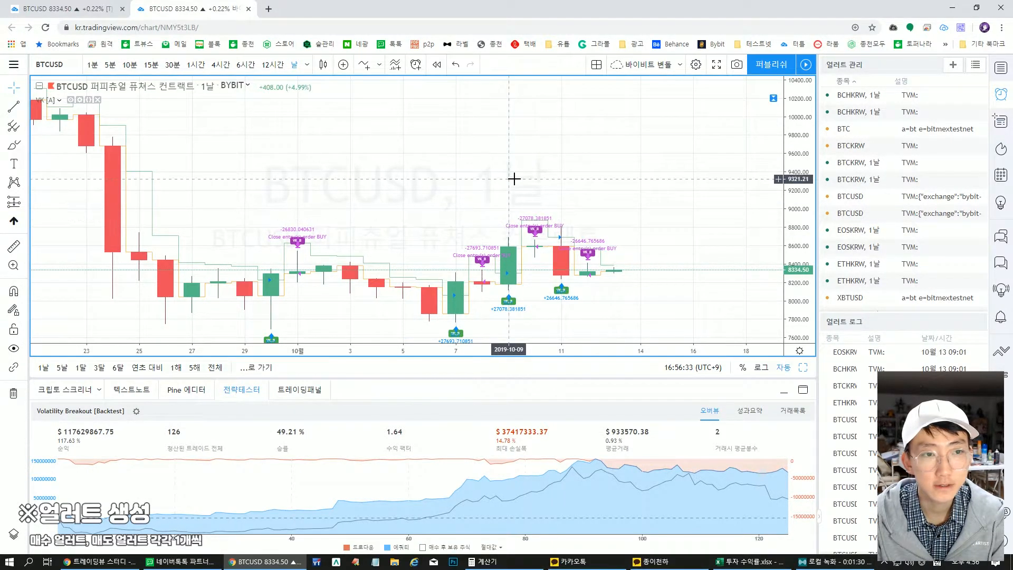
Add a BTCUSD alert with condition VK [A] (0.5) 돌파 VK LINE, firing once per bar (봉마다 한번).
drag(272, 158, 260, 155)
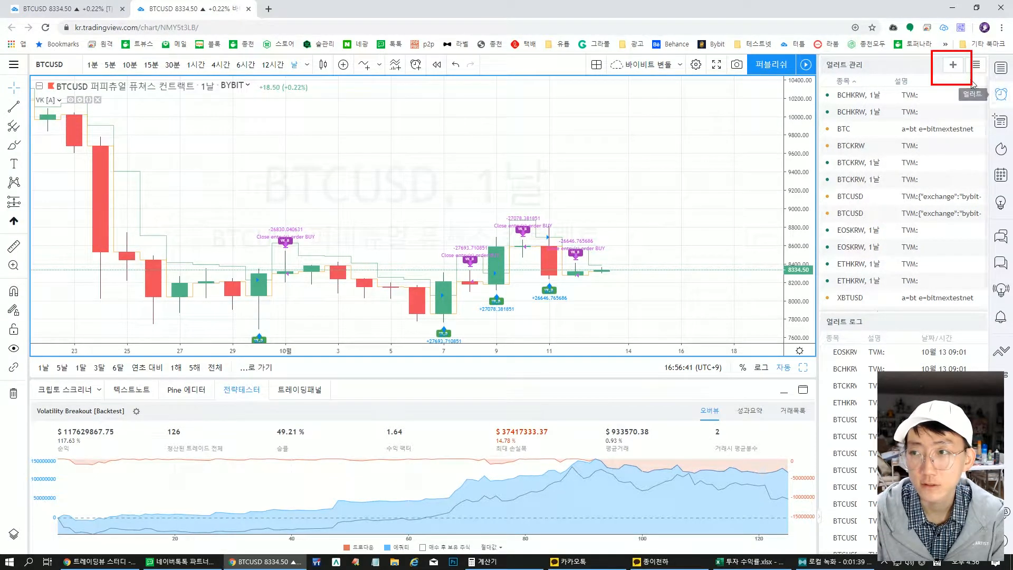
click(953, 65)
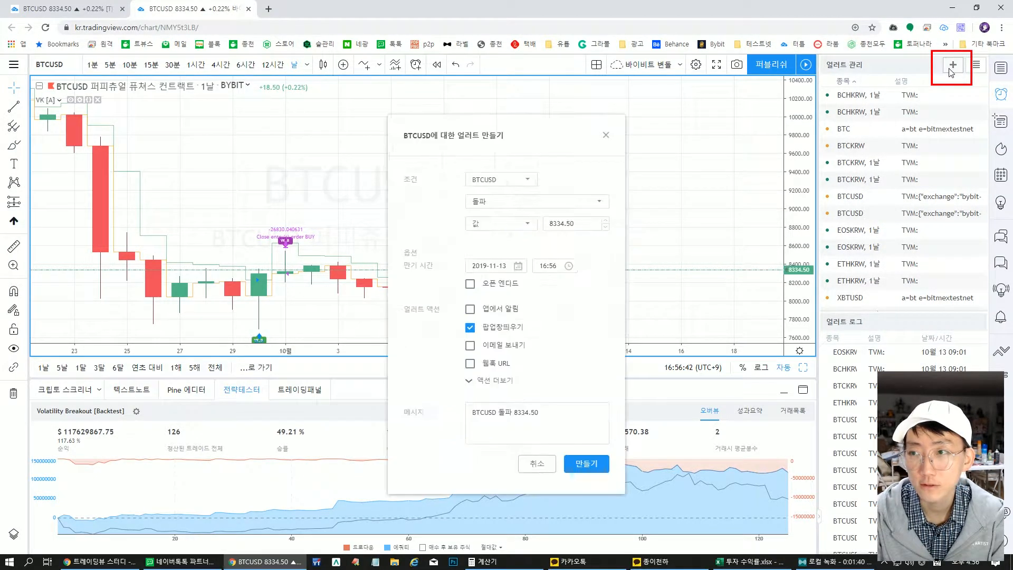
click(518, 179)
click(518, 180)
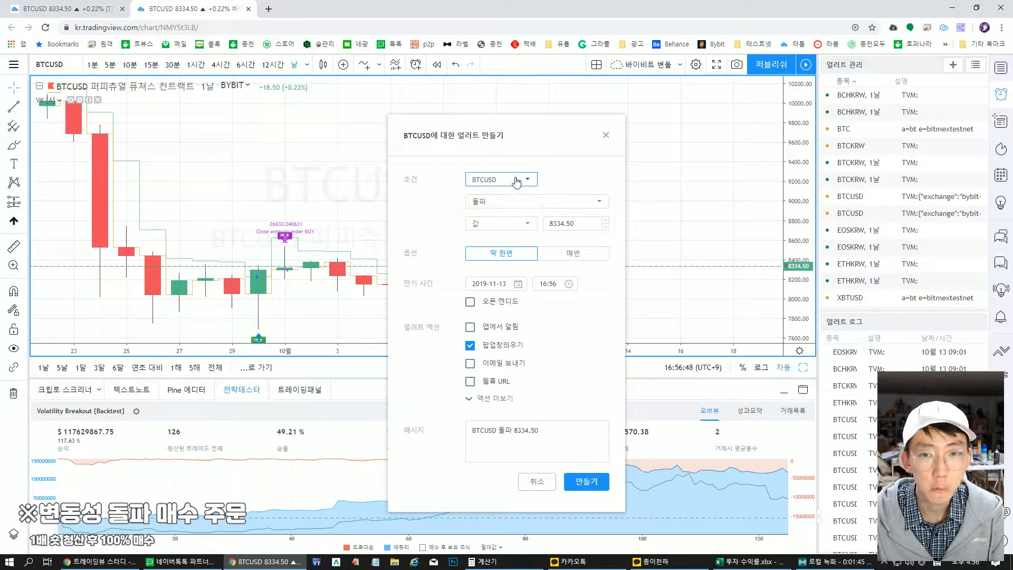
click(563, 202)
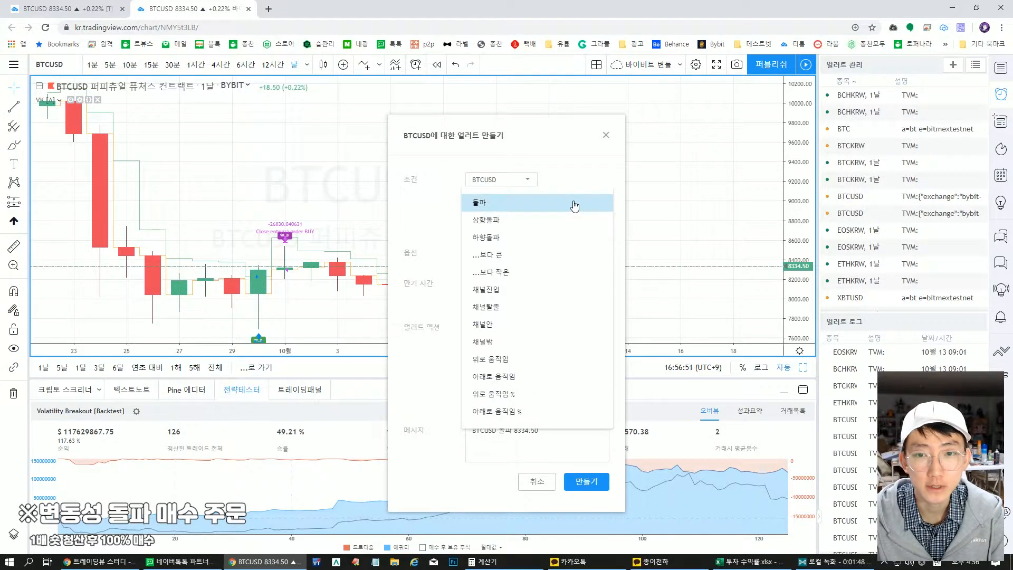
click(541, 210)
click(513, 223)
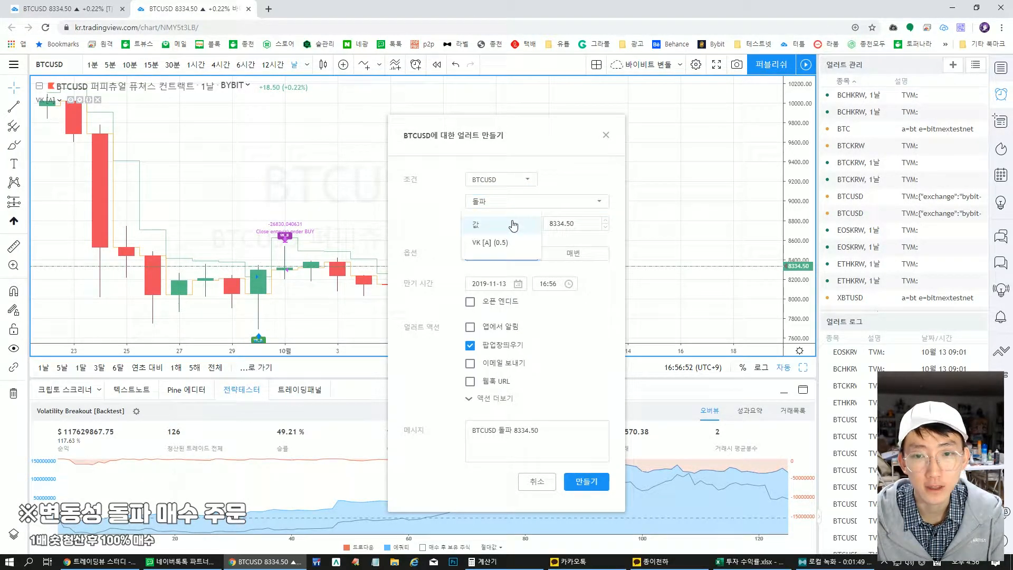
click(480, 244)
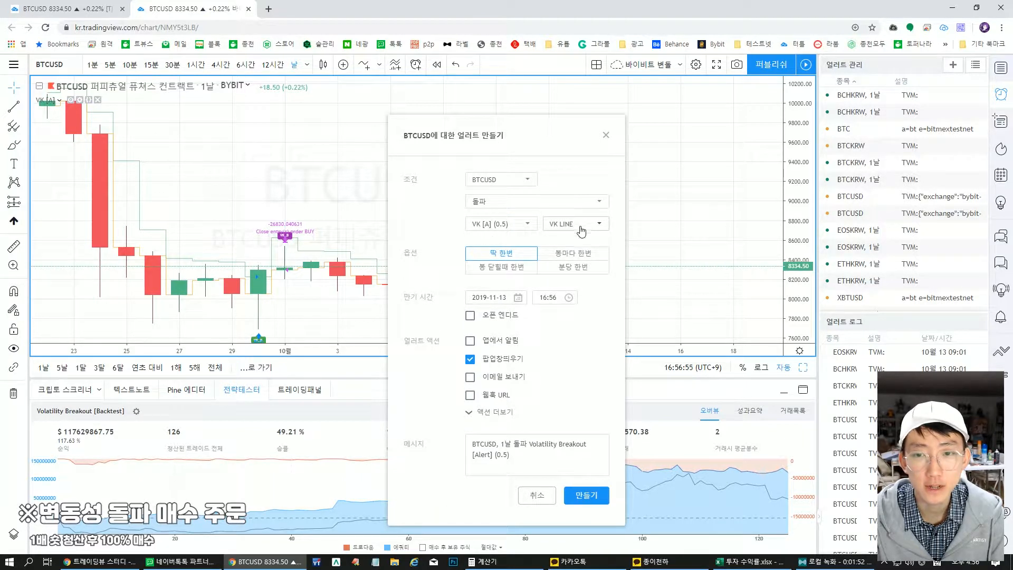
click(545, 259)
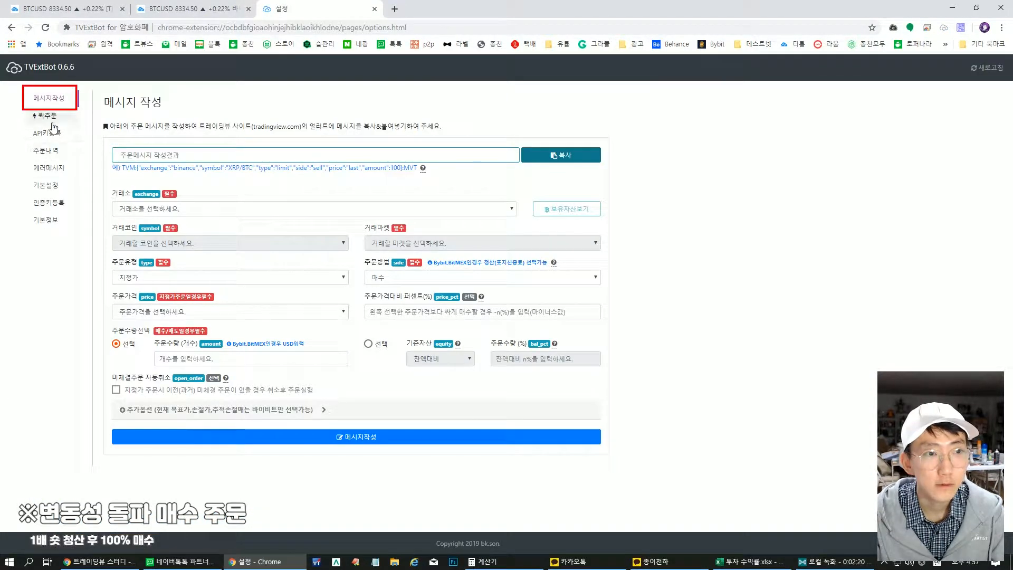
Configure a Bybit BTC/USD market order that closes the position (청산 포지션종료).
click(195, 210)
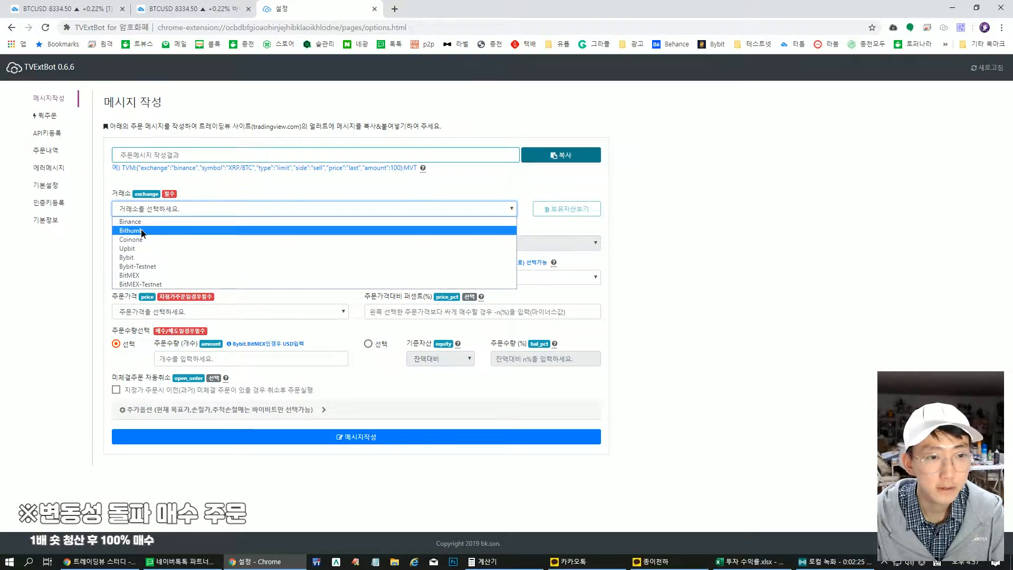
click(141, 255)
click(167, 245)
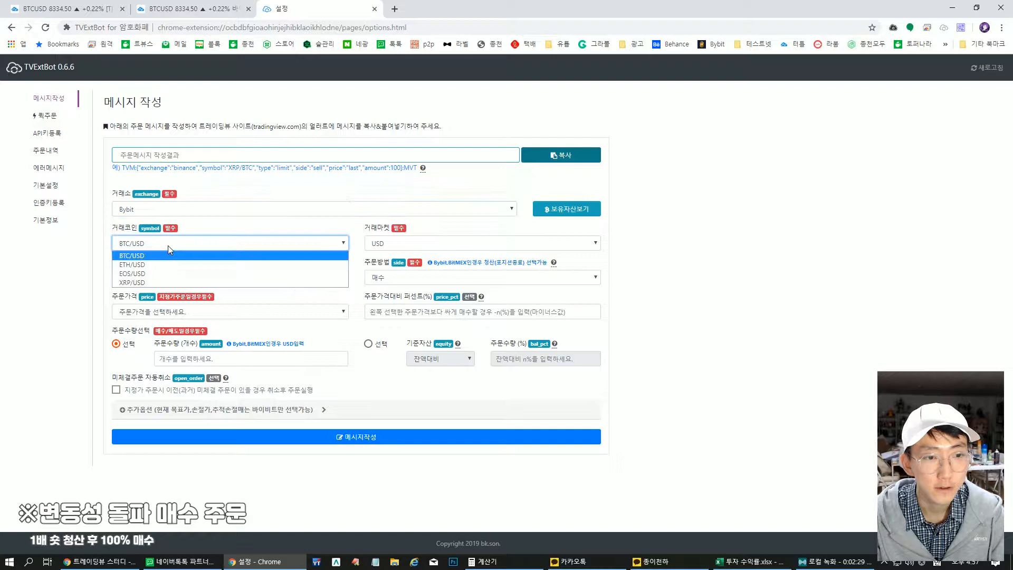
click(129, 260)
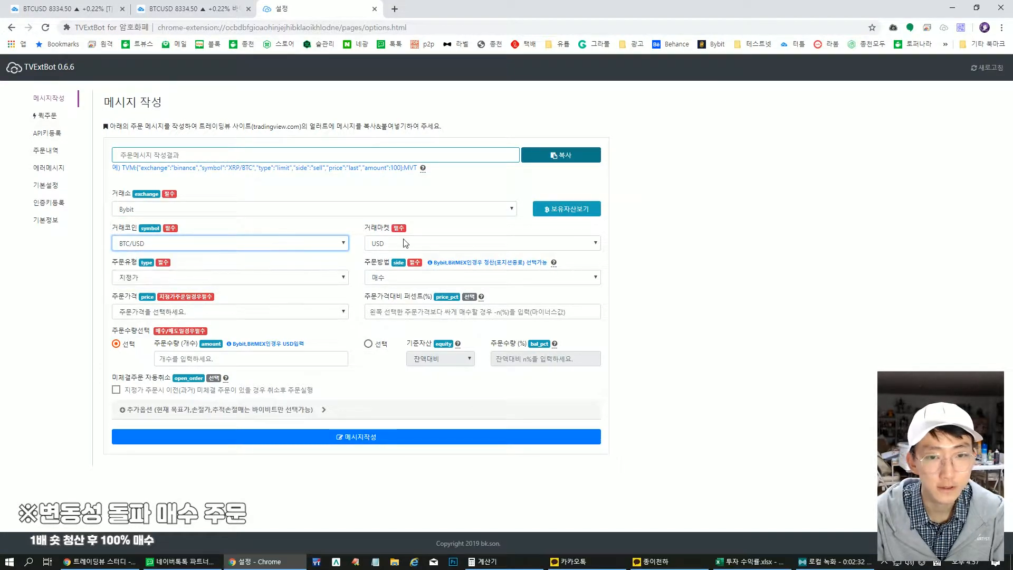
click(156, 278)
click(139, 299)
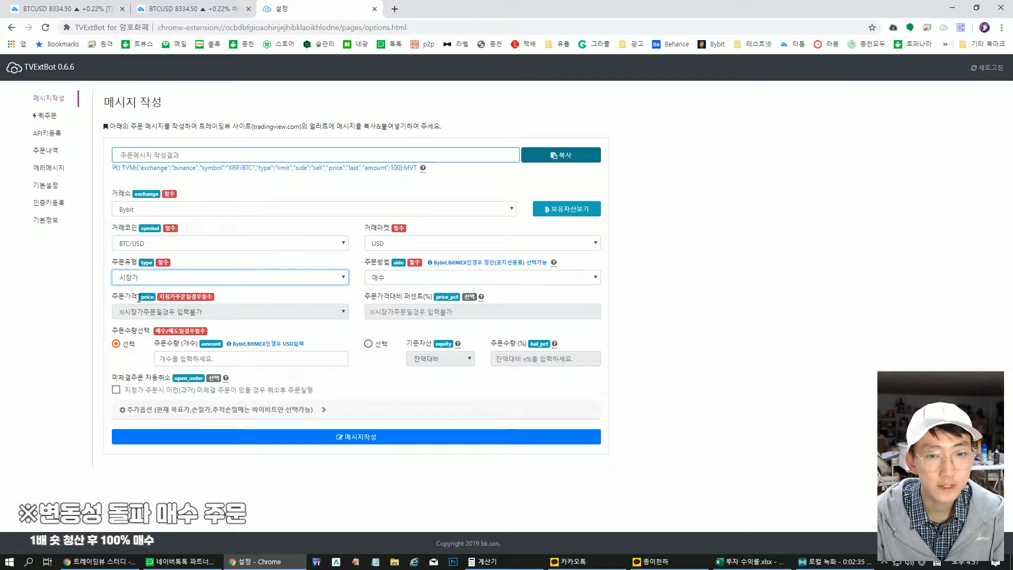
click(404, 277)
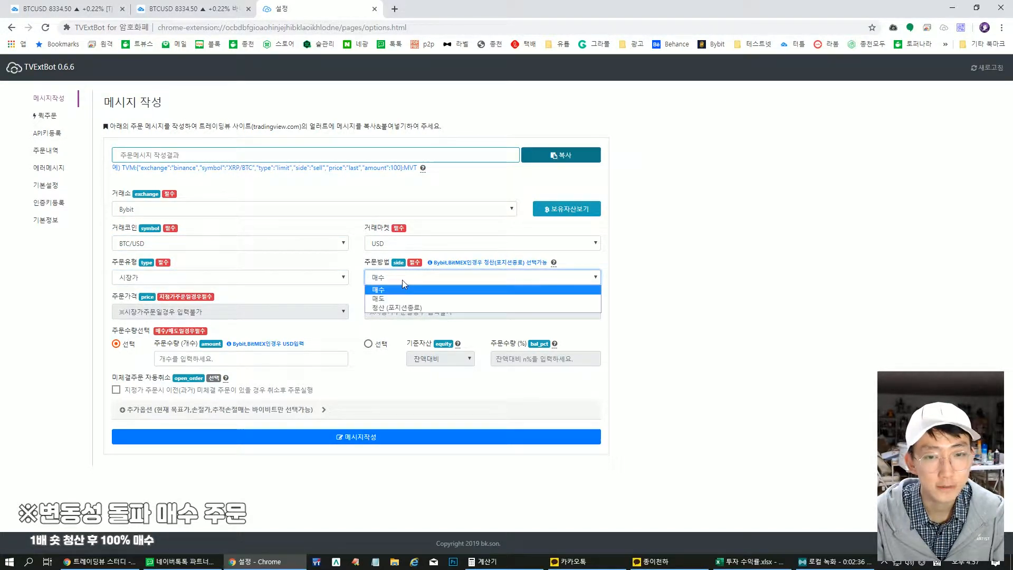
click(394, 307)
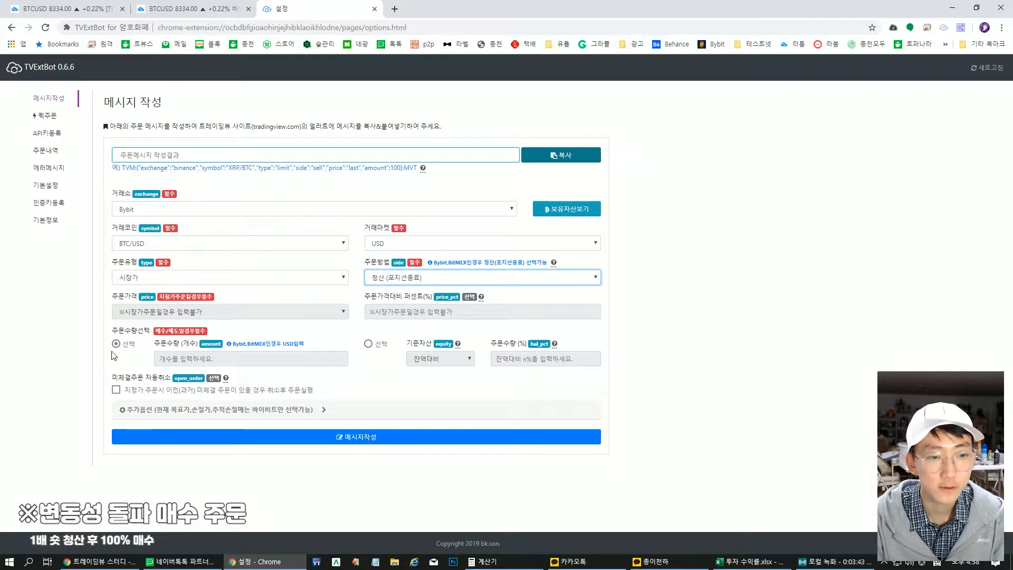
Expand 추가옵션, generate the order message and copy it.
click(302, 415)
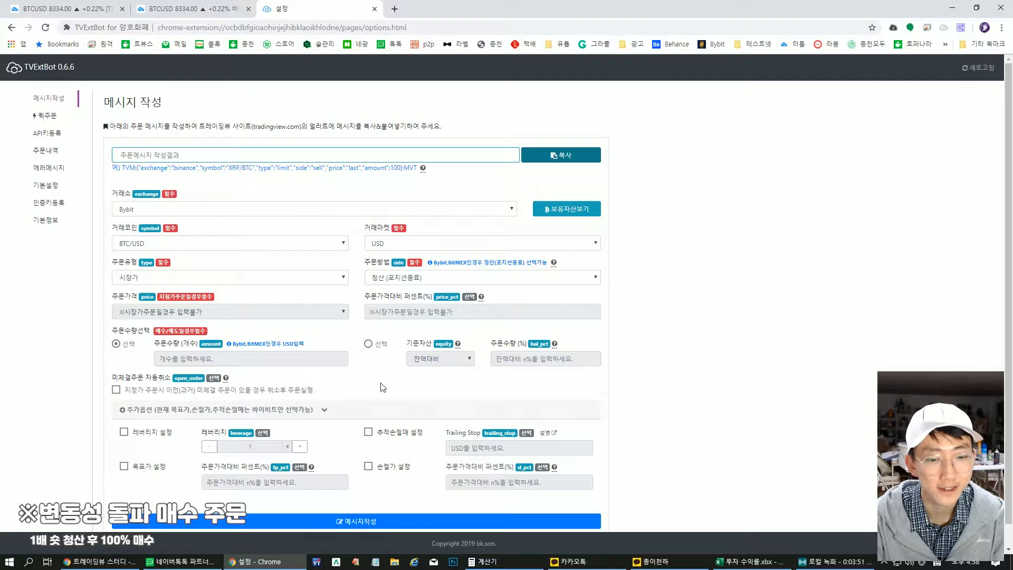
scroll(387, 411, down, 1)
click(391, 503)
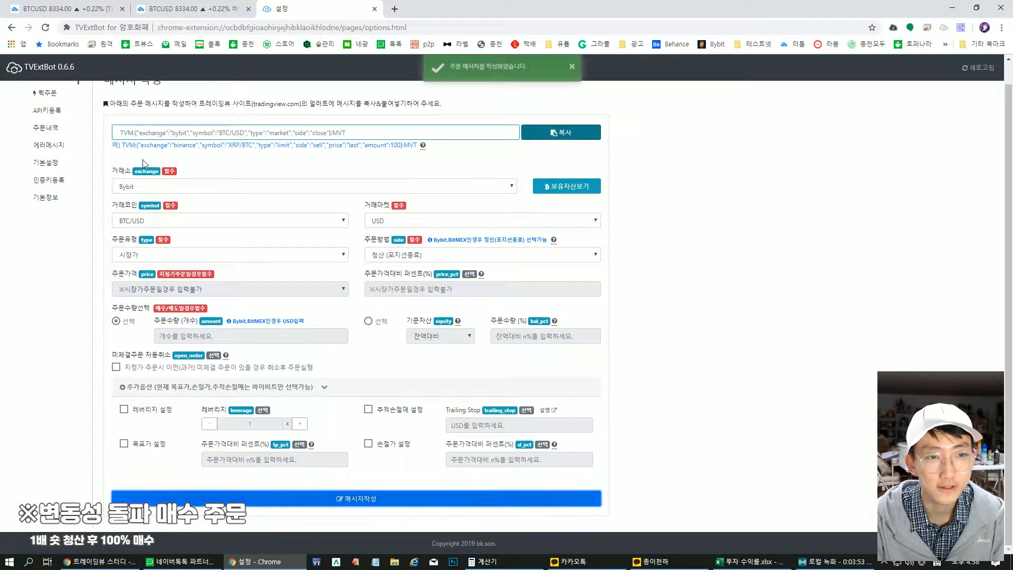
scroll(368, 148, up, 1)
click(557, 145)
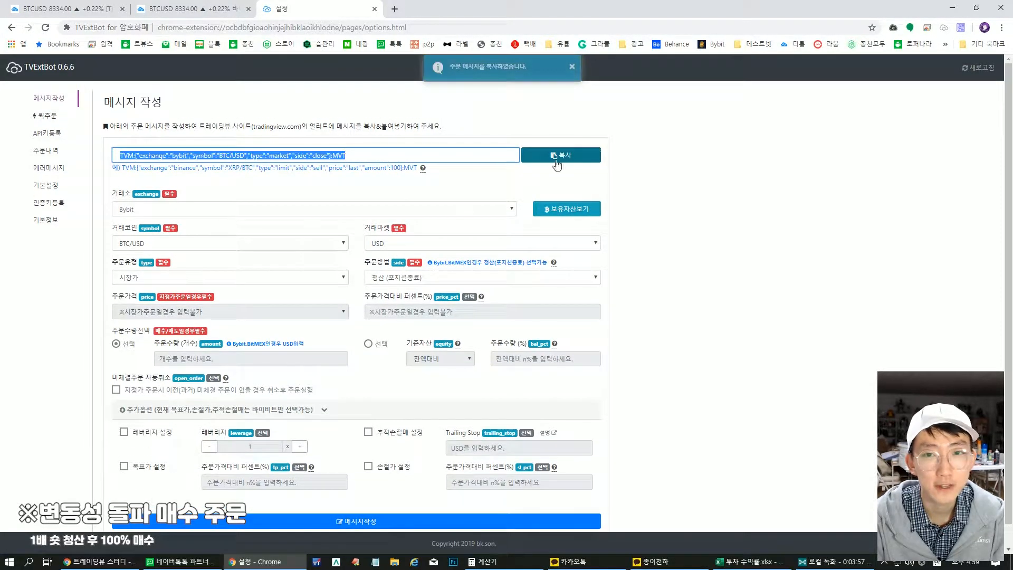
click(182, 11)
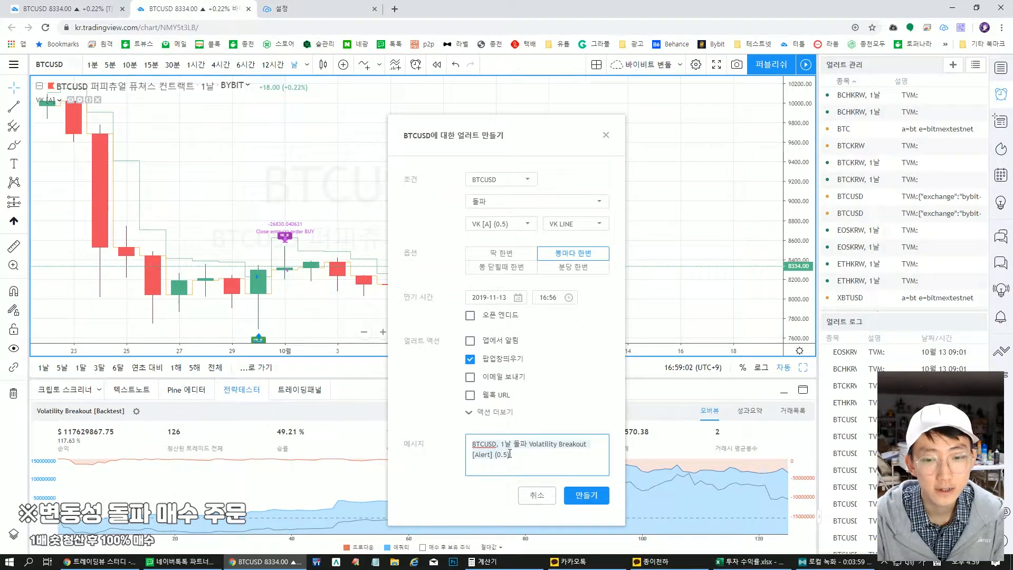
Replace the alert message with the pasted close-position order text followed by two blank lines.
key(ctrl+a)
key(ctrl+v)
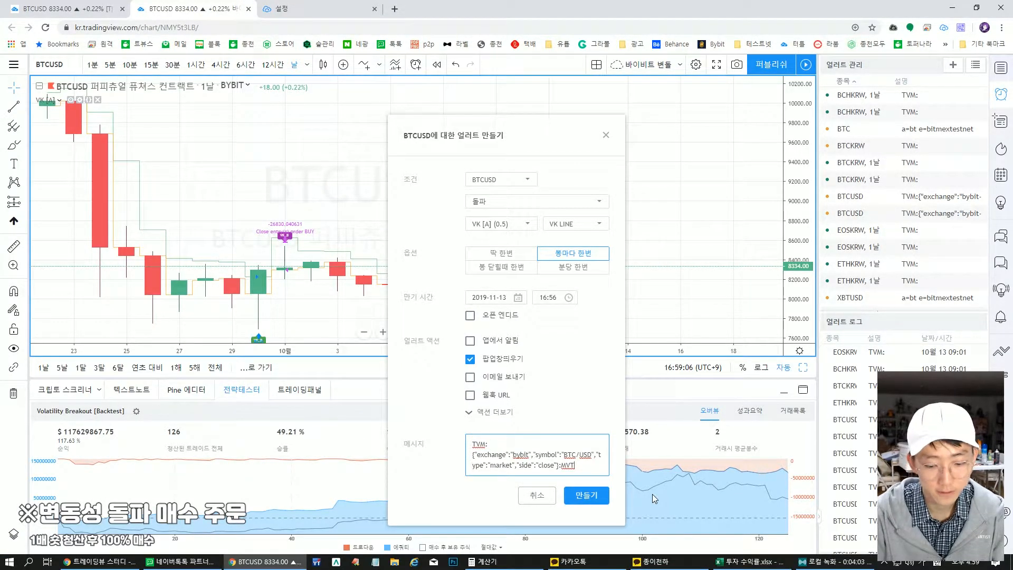
key(Return)
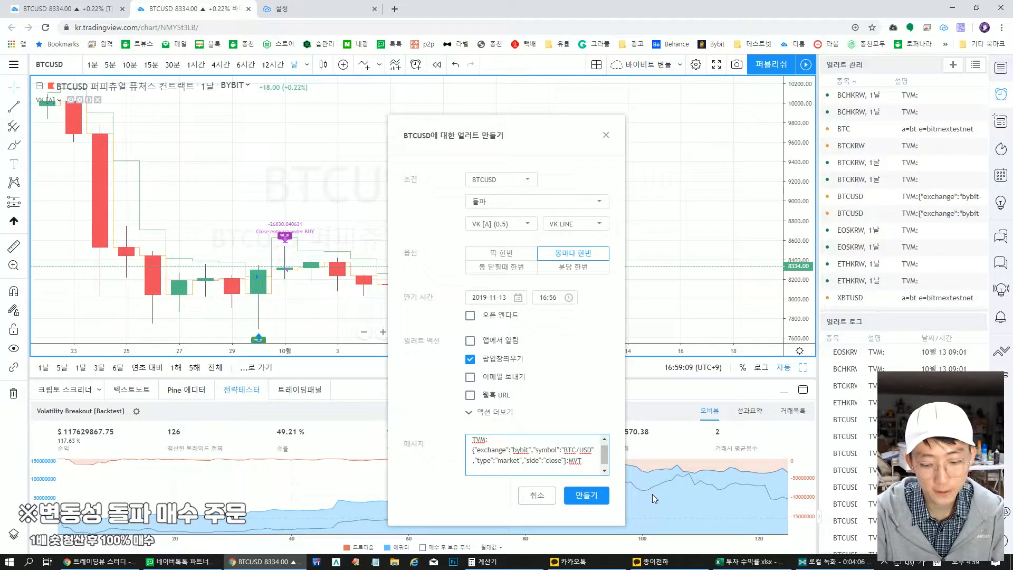
key(Return)
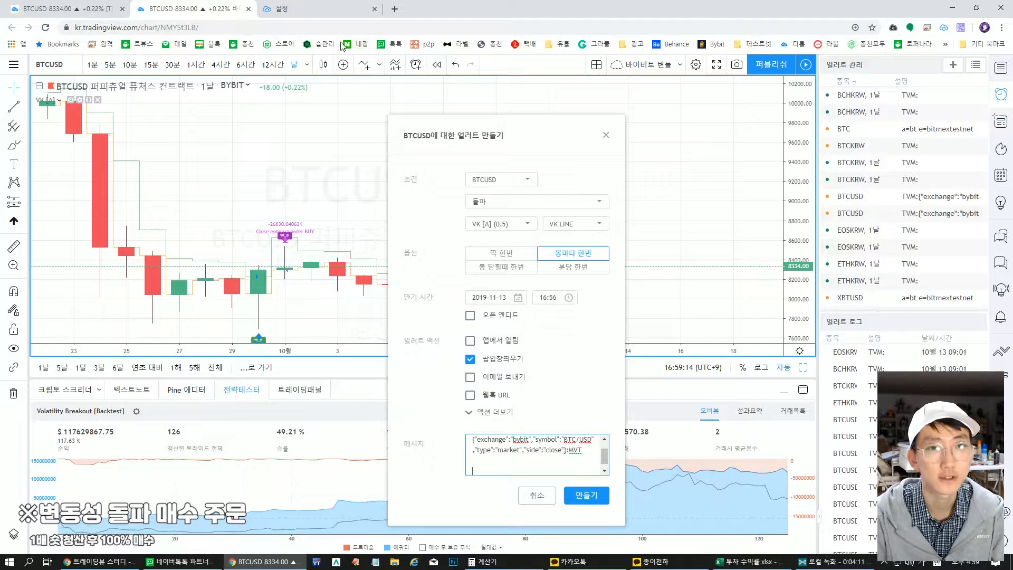
click(320, 9)
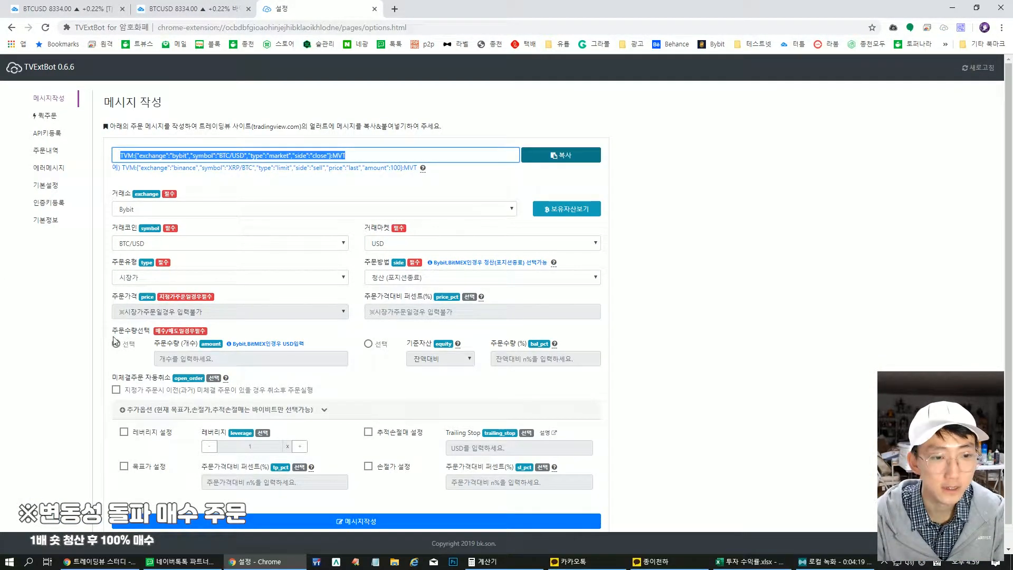
Switch the order side to buy and size it as a percentage of balance.
click(413, 277)
click(413, 291)
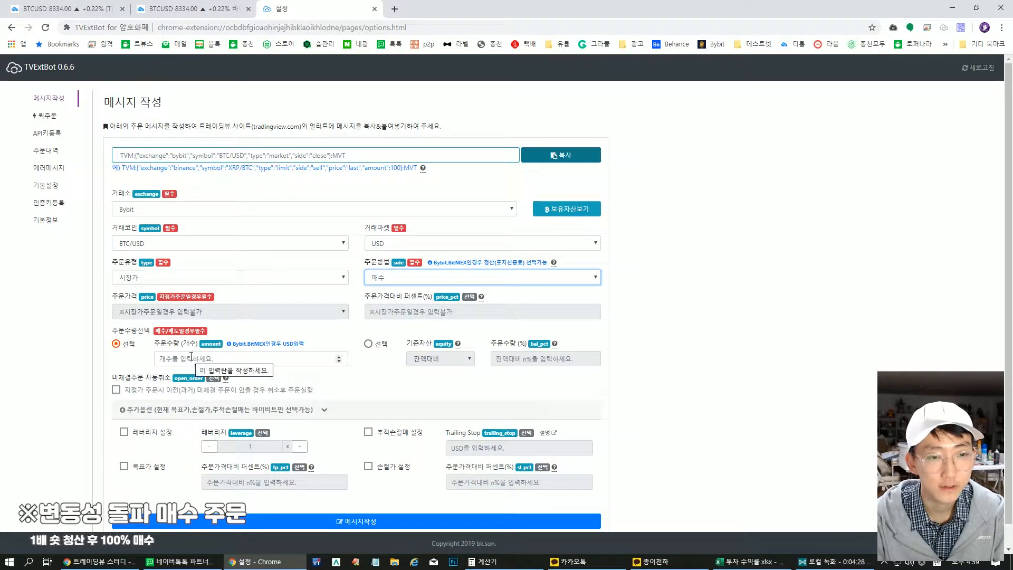
click(368, 344)
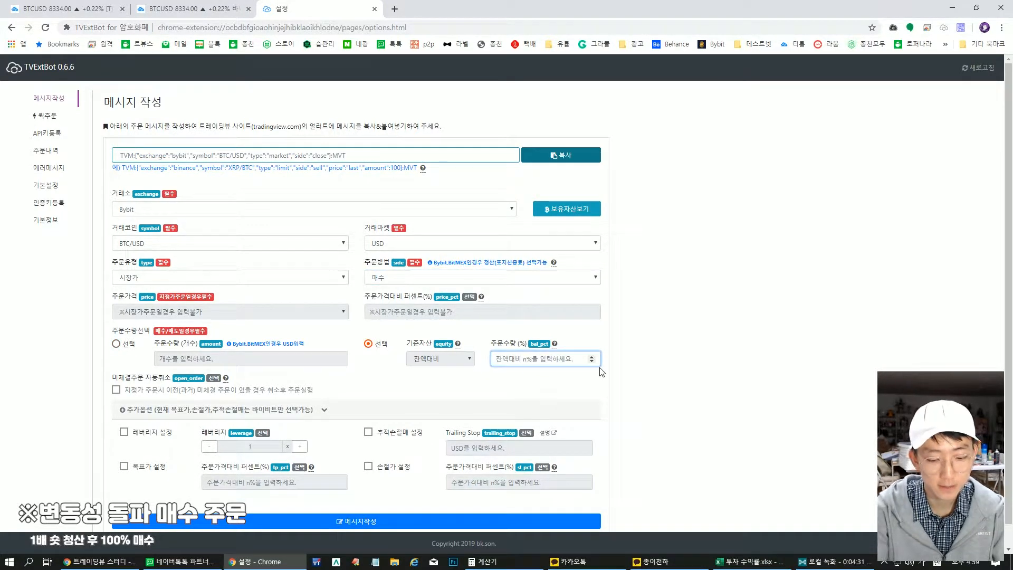
text(100)
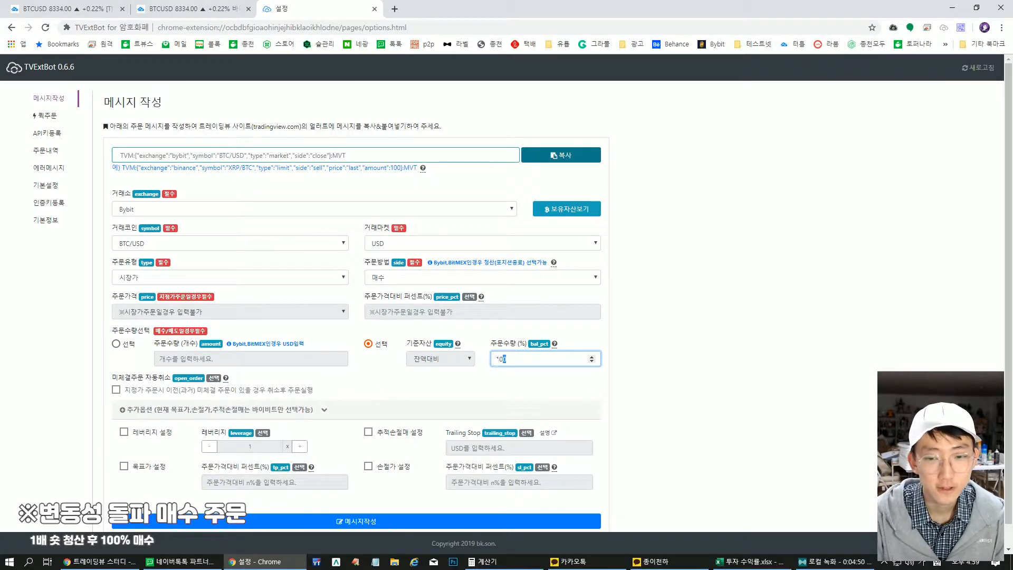
drag(502, 359, 493, 359)
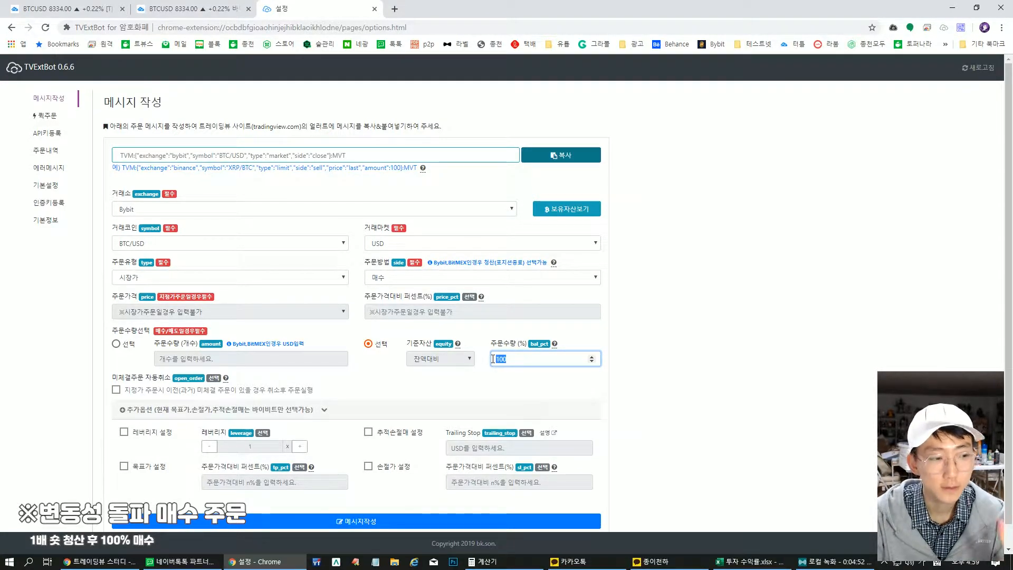
text(2)
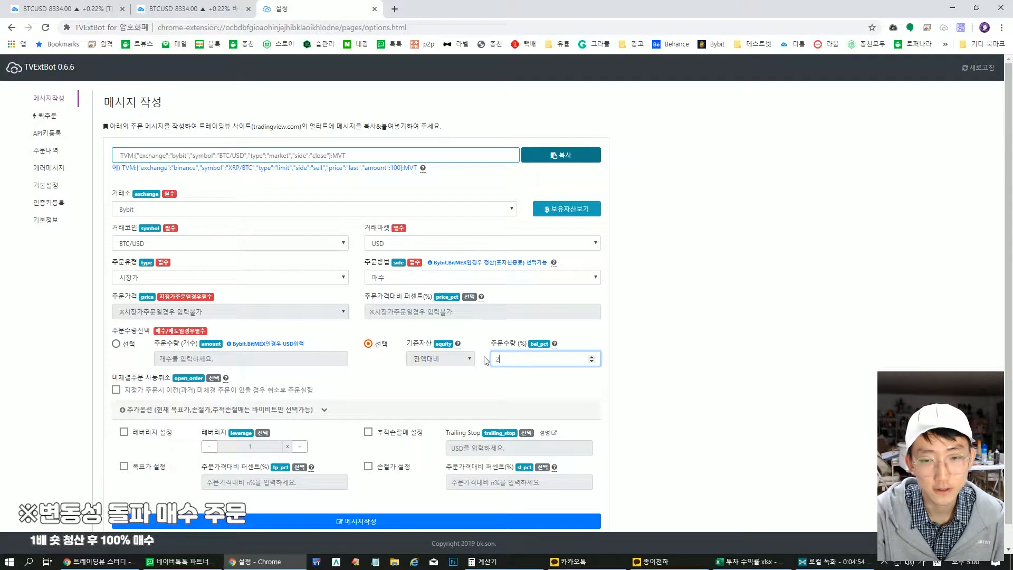
text(00)
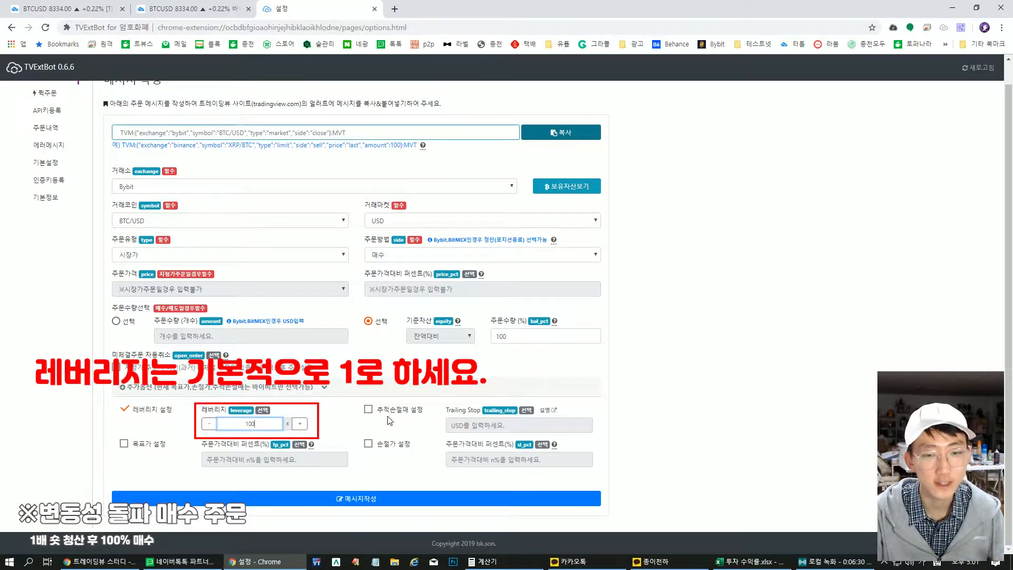
Generate and copy the Bybit BTC/USD market buy message, then try regenerating it with 200 percent.
click(371, 499)
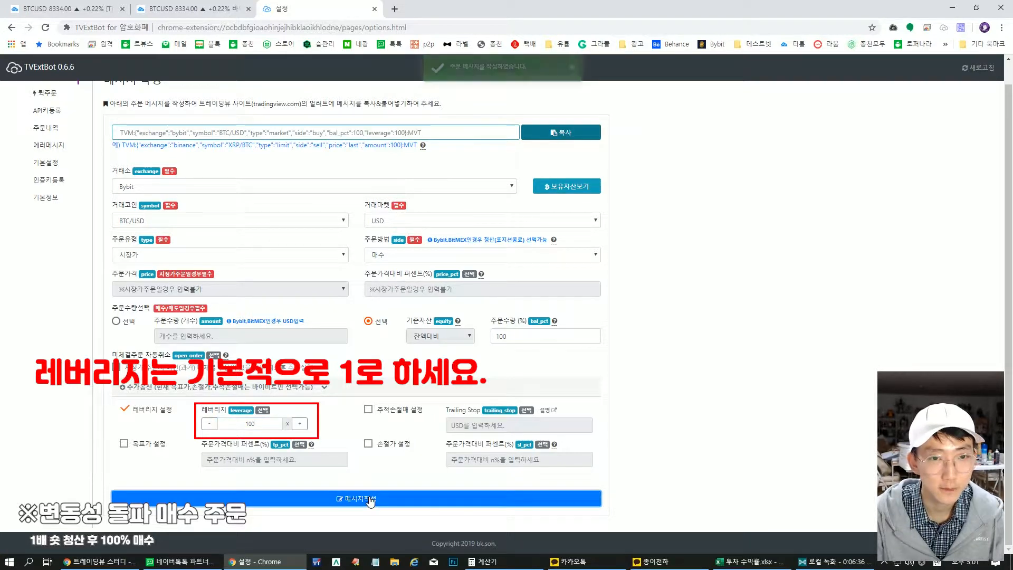
drag(423, 133, 120, 133)
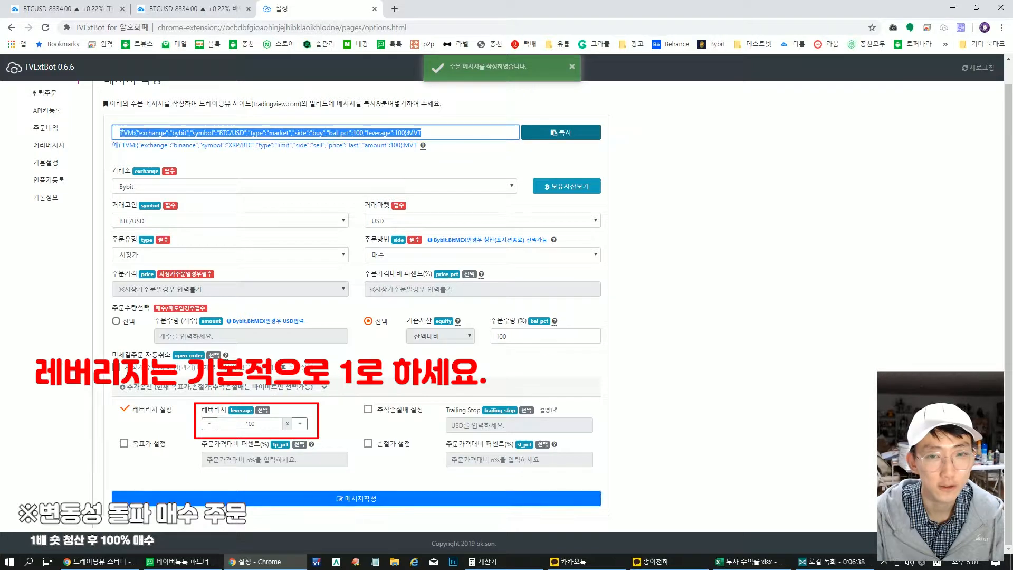
click(586, 135)
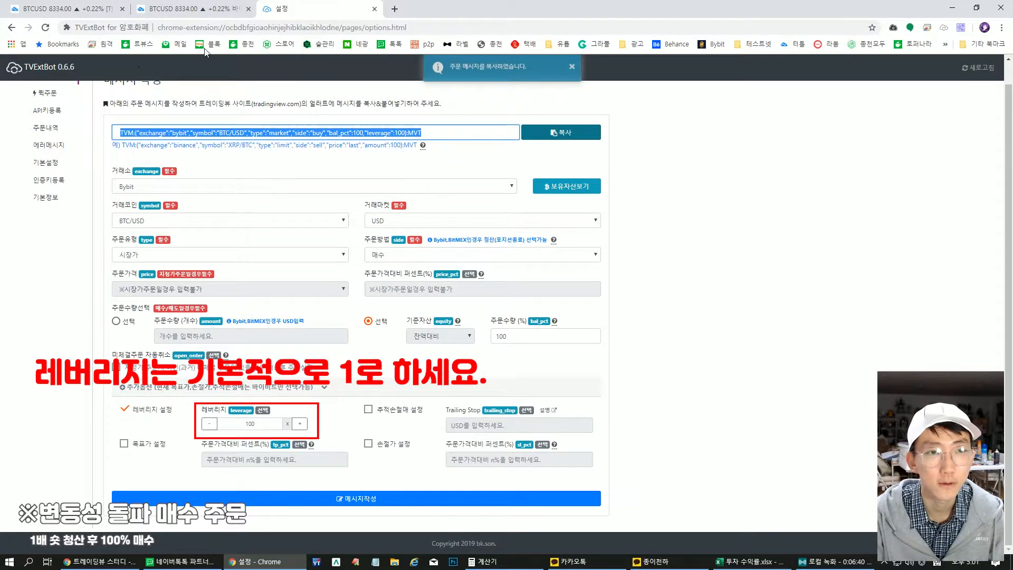
click(190, 9)
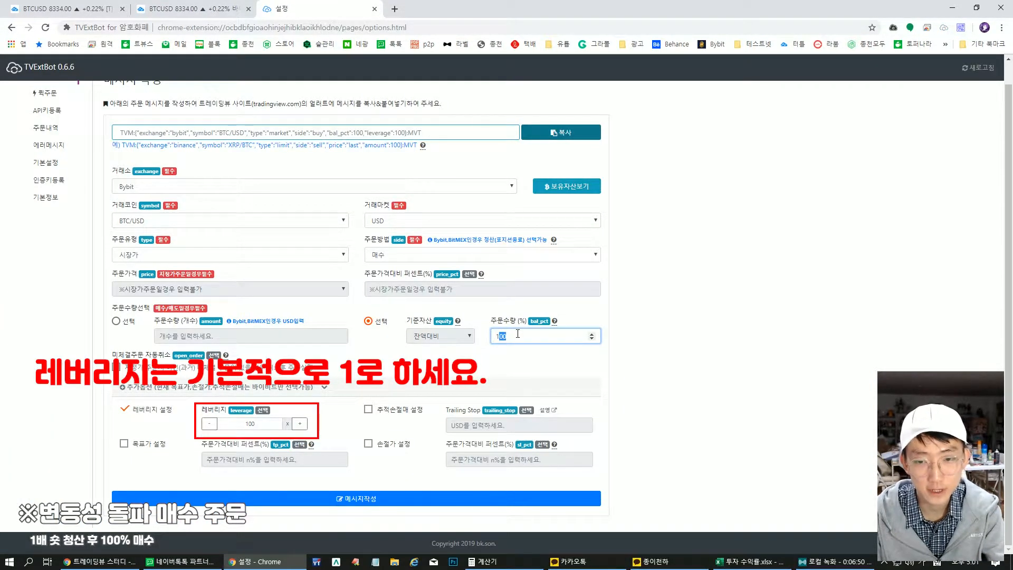
text(200)
click(450, 504)
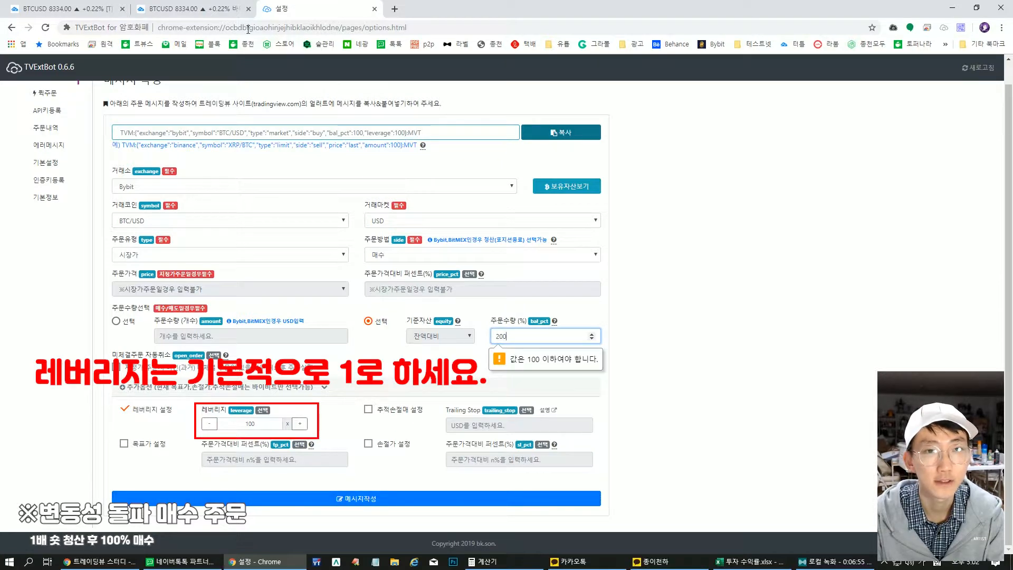
click(223, 16)
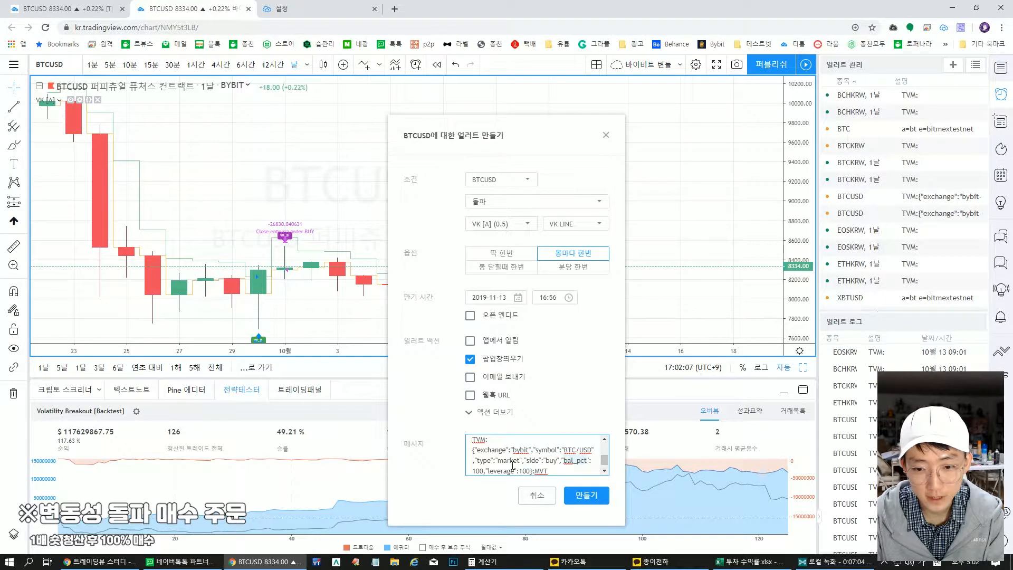
Change bal_pct in the alert message back to 100.
click(483, 470)
key(BackSpace)
key(BackSpace)
key(BackSpace)
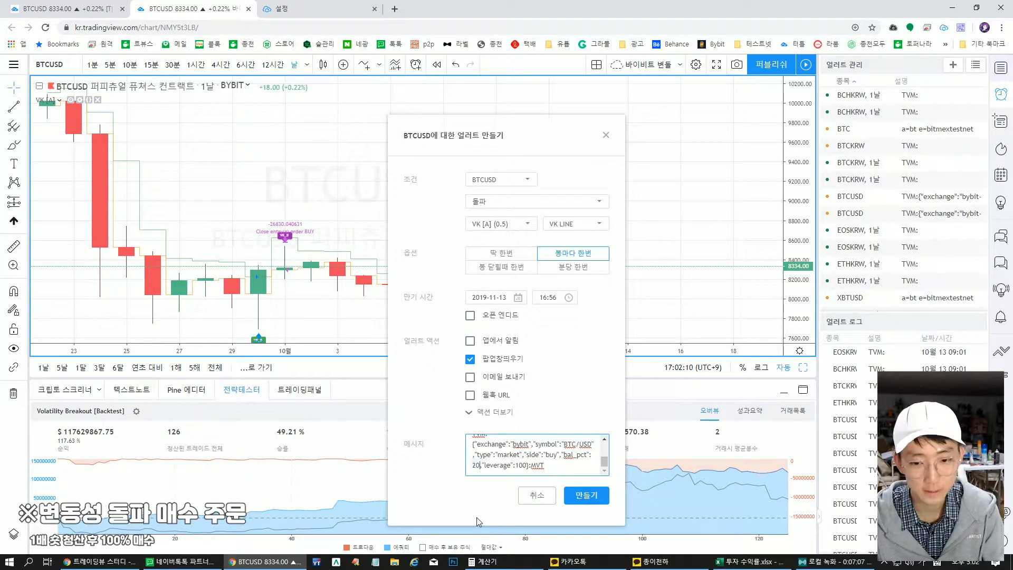
text(200)
key(BackSpace)
key(BackSpace)
key(BackSpace)
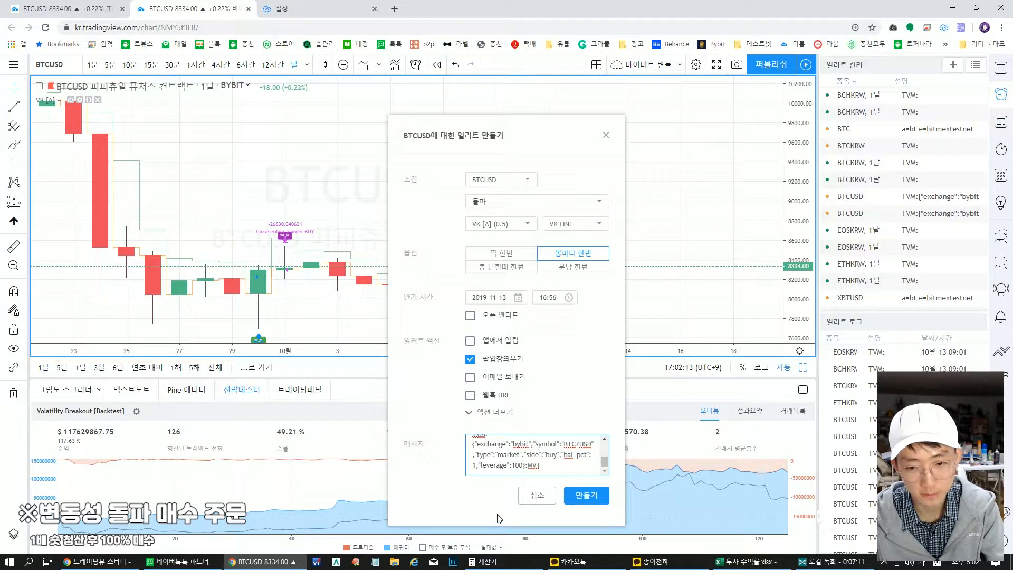
text(100)
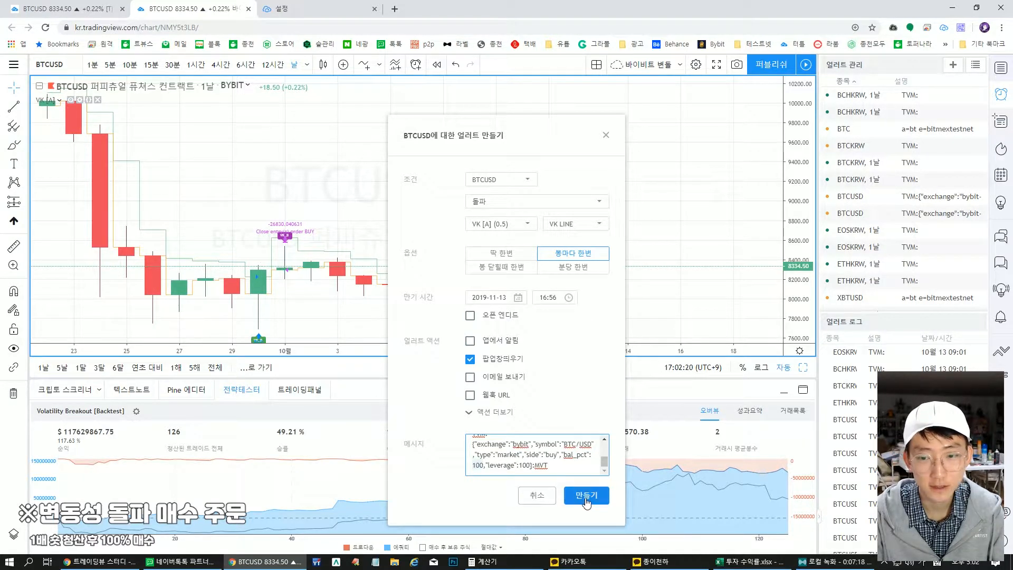
Set the alert condition to 상향돌파 (crossing up) and create the alert.
drag(518, 135, 313, 115)
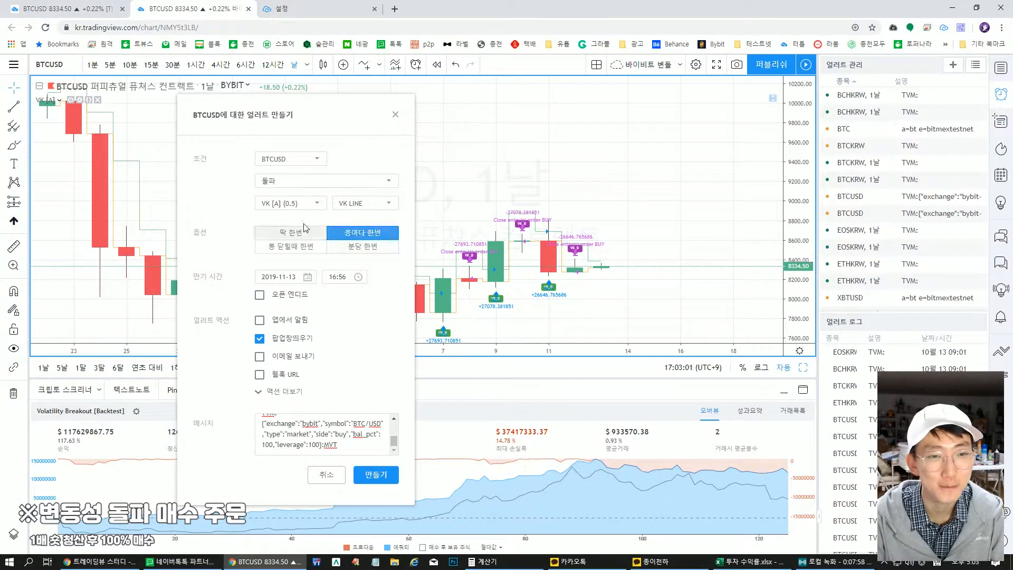
click(293, 182)
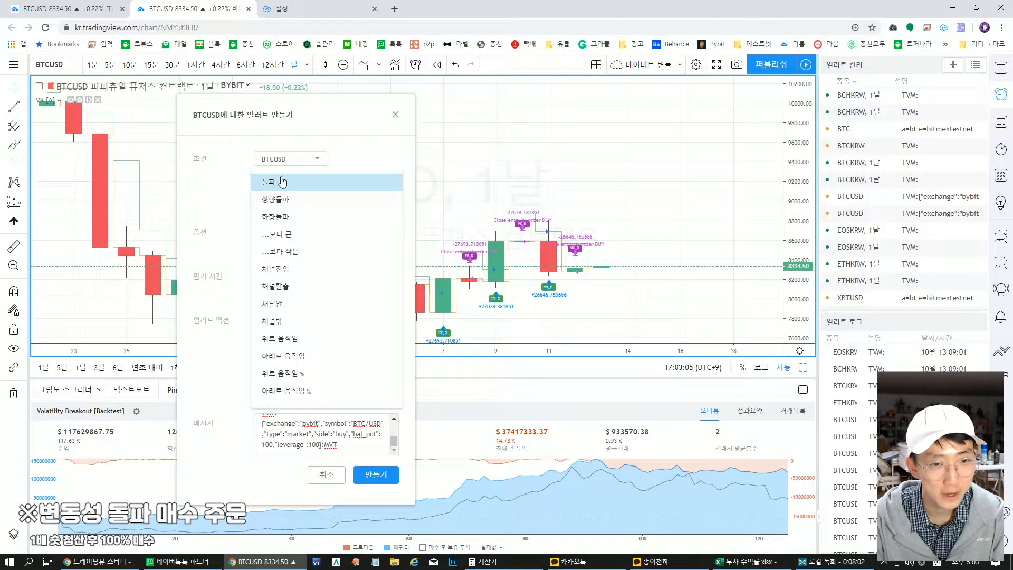
click(278, 203)
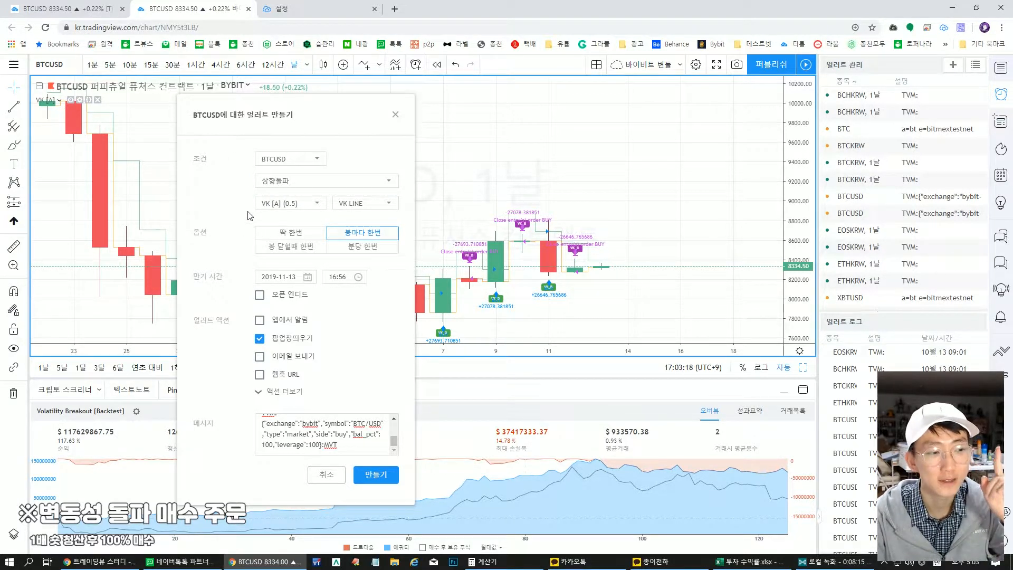
click(305, 184)
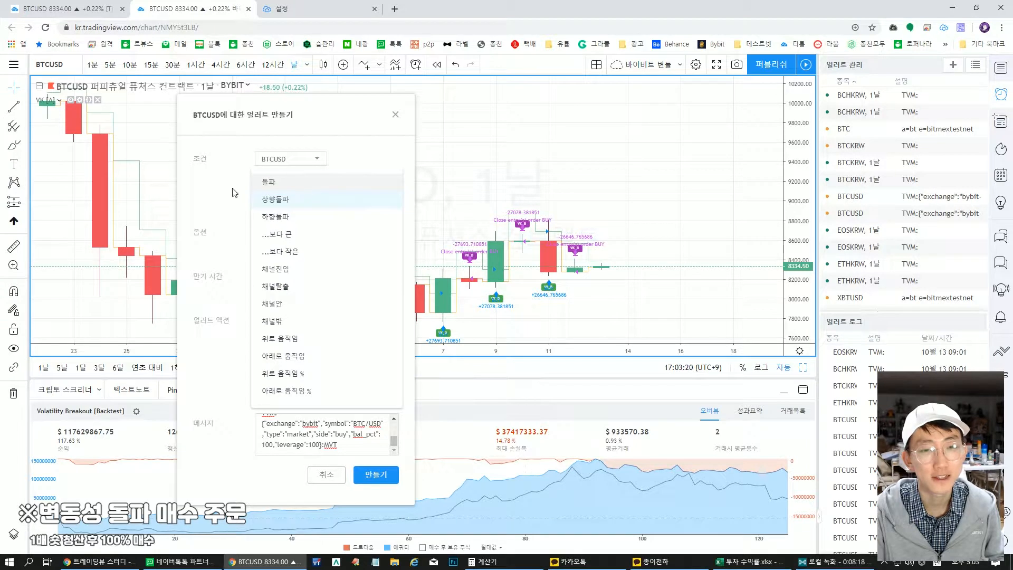
click(222, 195)
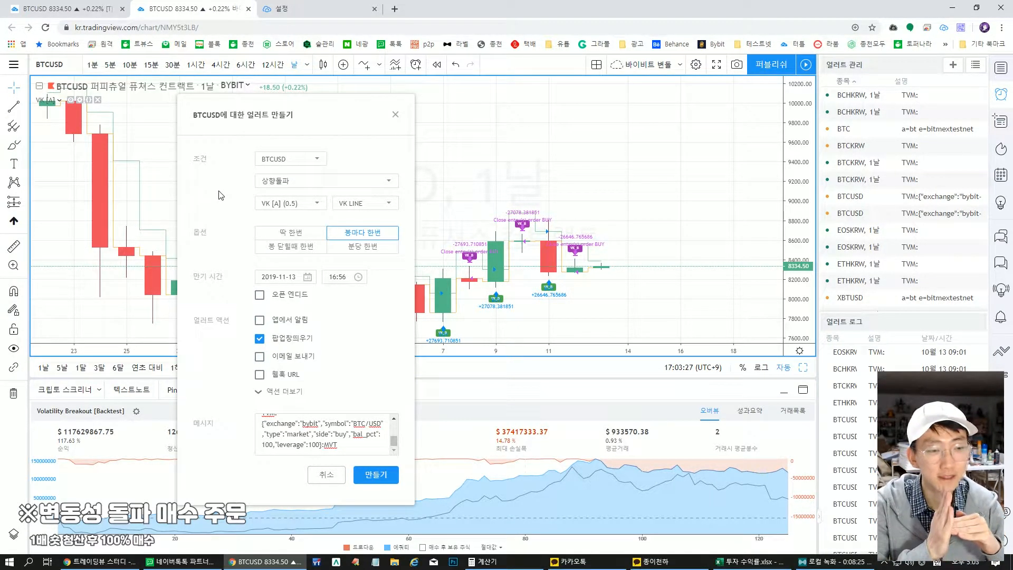
click(376, 476)
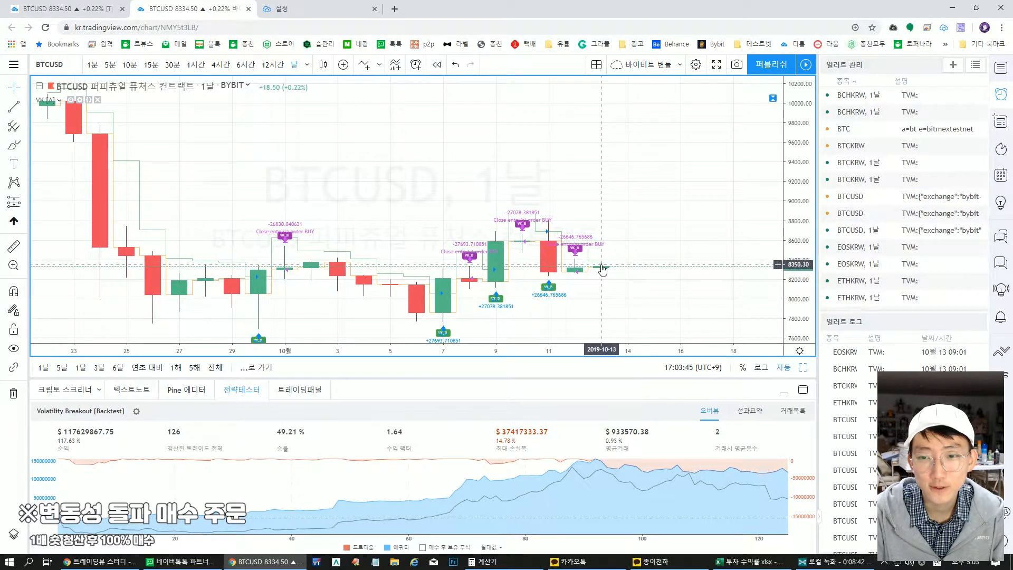
Start a new alert on VK [A] (0.5) buyExitCondition, firing once per bar close (봉 닫힐때 한번).
drag(679, 269, 516, 283)
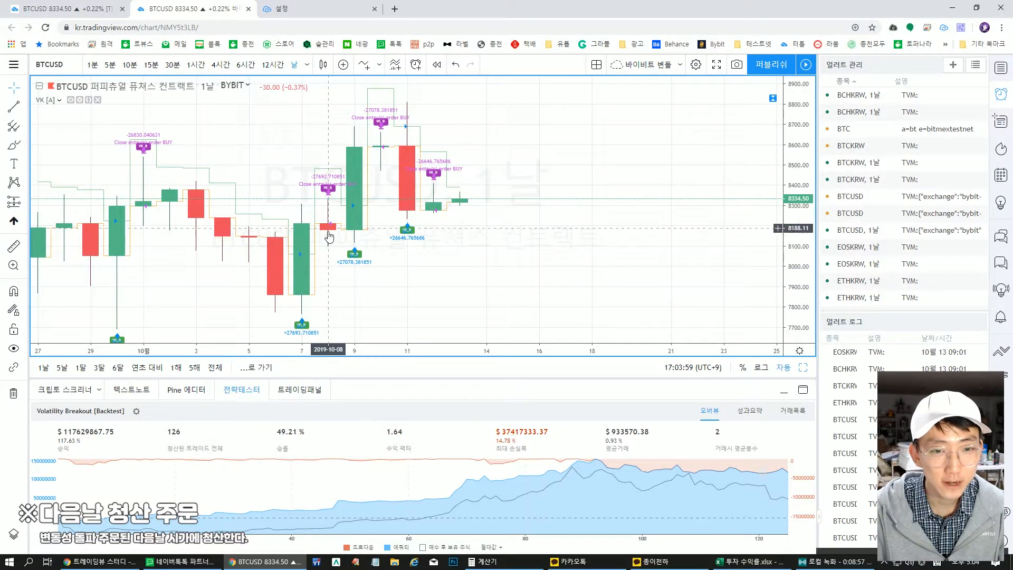
click(953, 65)
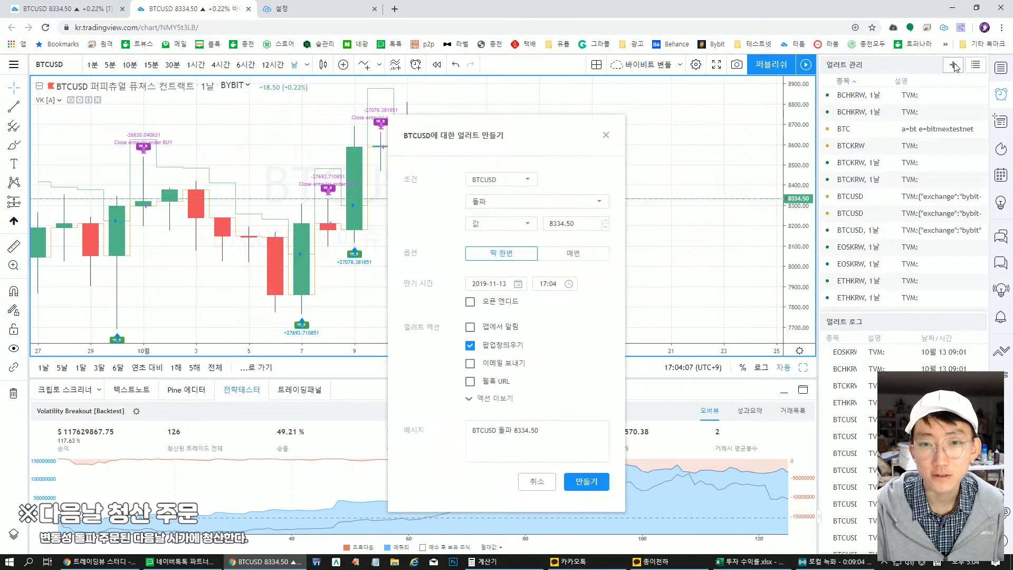
click(515, 180)
click(507, 198)
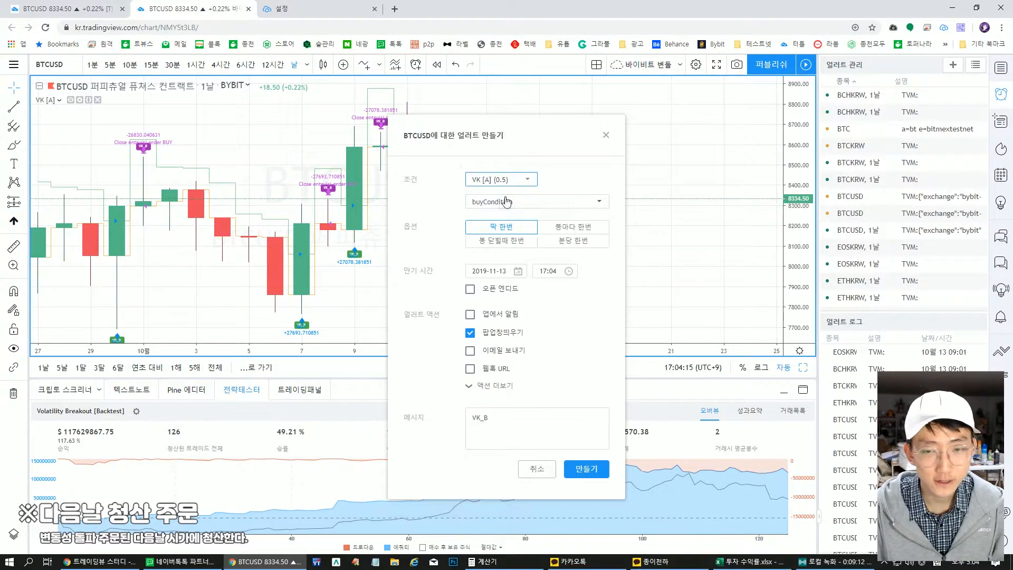
click(515, 180)
click(492, 200)
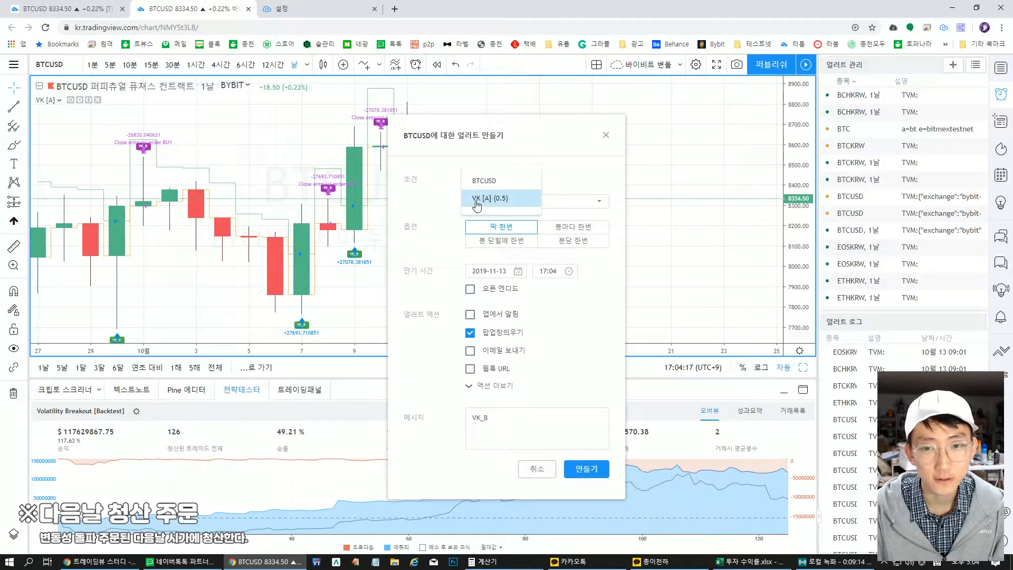
click(490, 198)
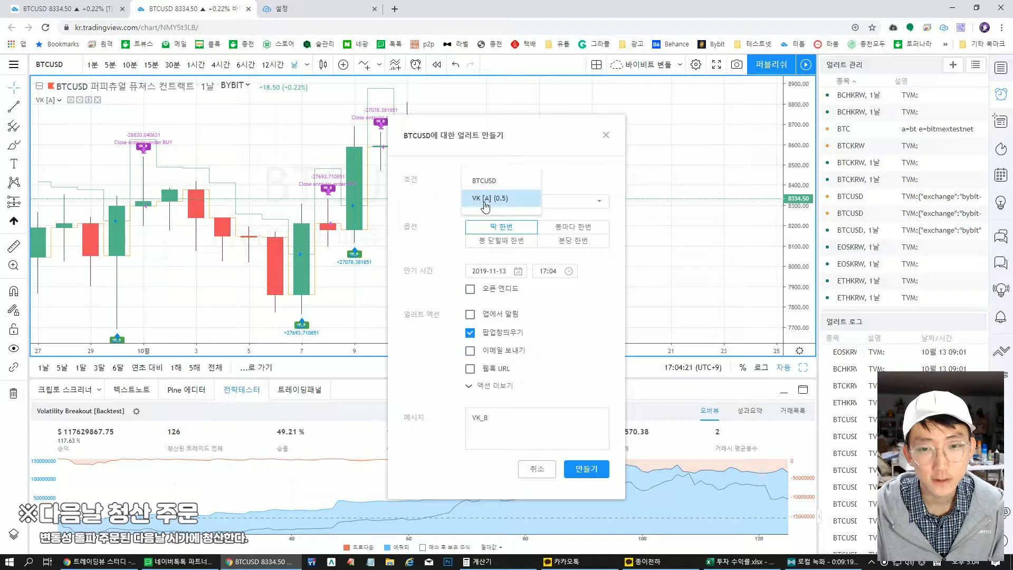
click(529, 210)
click(528, 209)
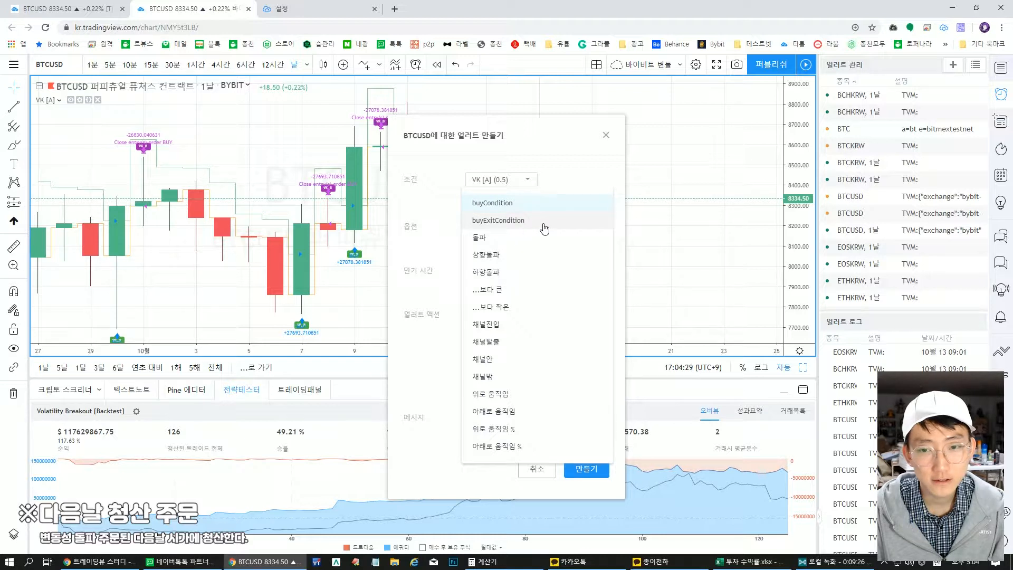
click(544, 222)
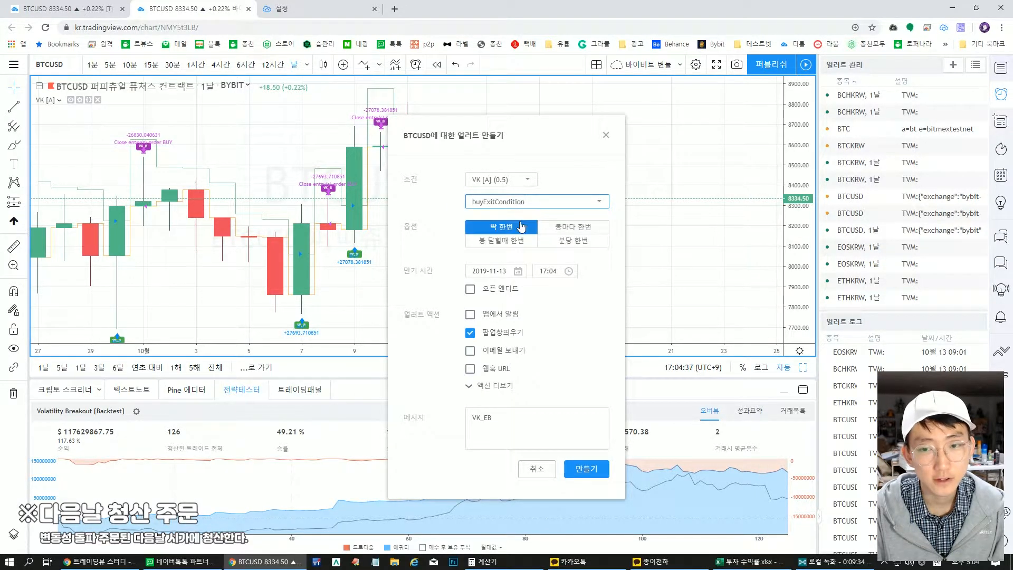
click(530, 244)
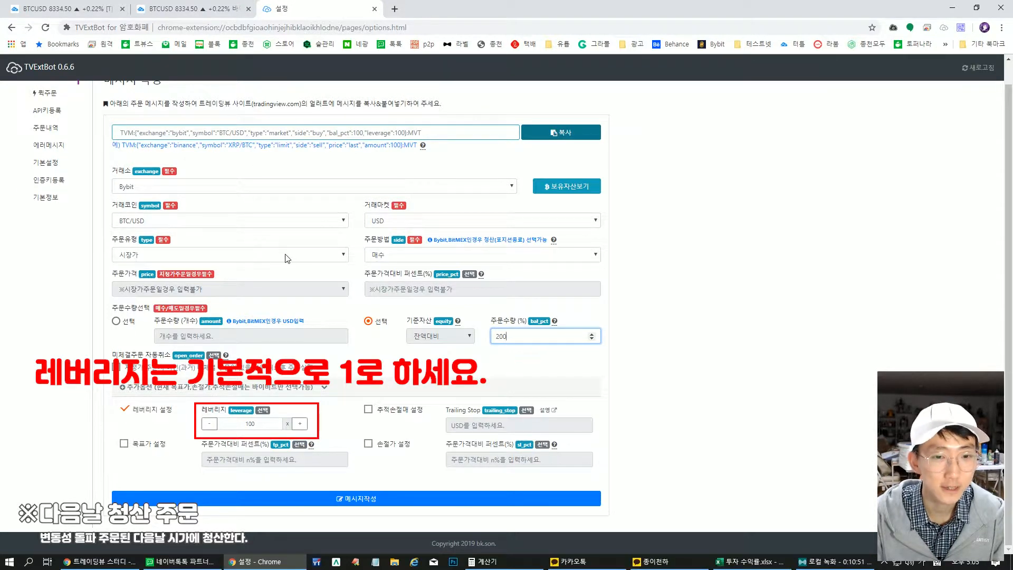
Switch the Bybit BTC/USD market order to 청산 (close position) and copy its generated message.
click(391, 255)
click(391, 286)
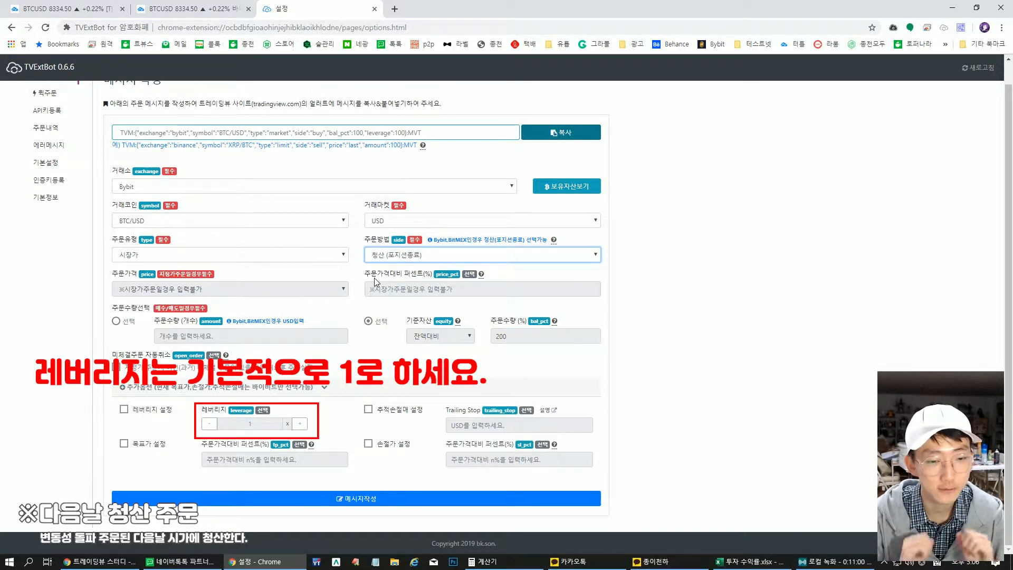
click(352, 500)
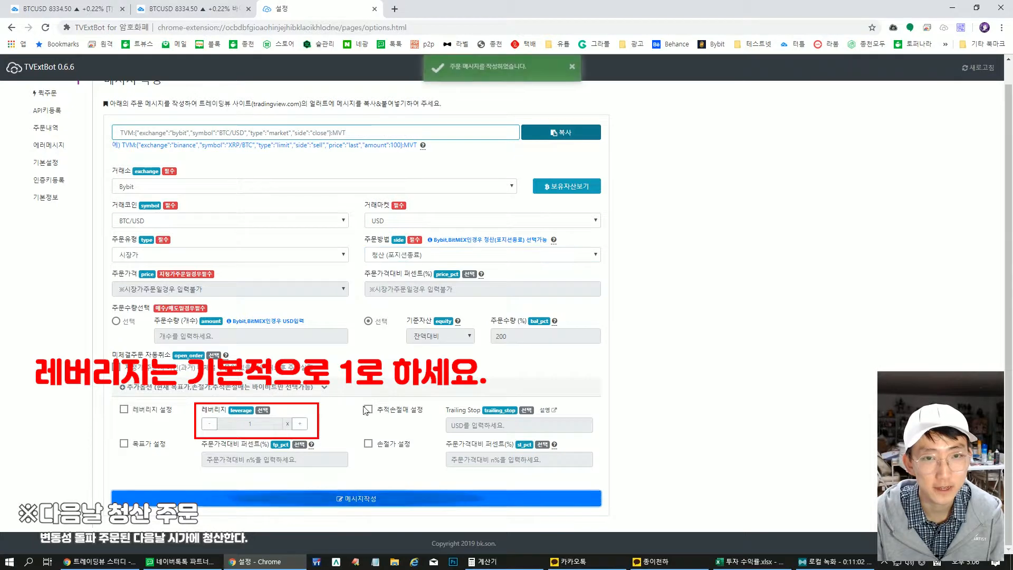
click(581, 137)
click(217, 10)
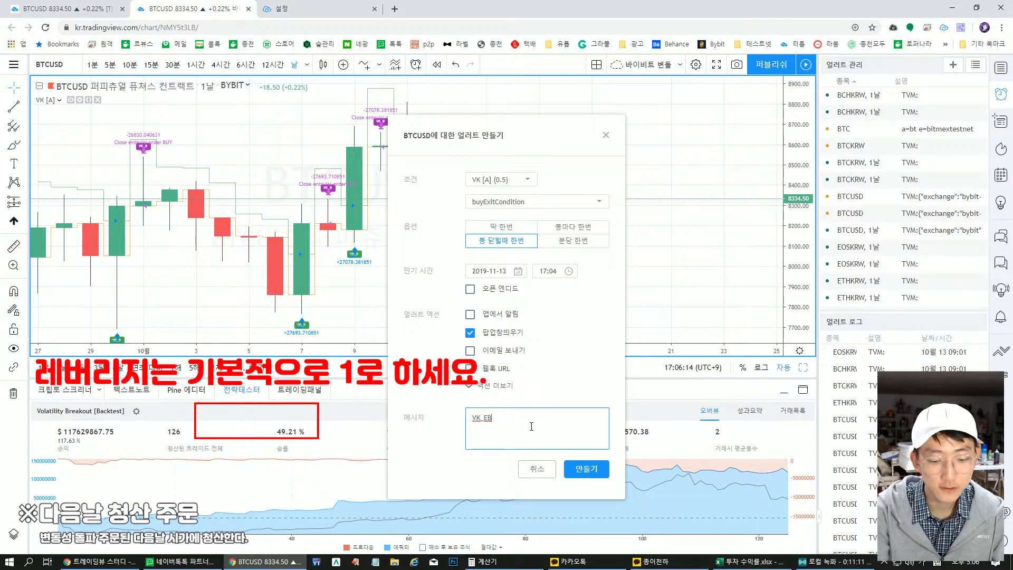
Replace the alert's VK_E placeholder message with the pasted close-order text plus a line break.
key(BackSpace)
key(BackSpace)
key(BackSpace)
key(BackSpace)
text(TVM:{"exchange":"bybit","symbol":"BTC/USD","type":"market","side":"close"}:MVT)
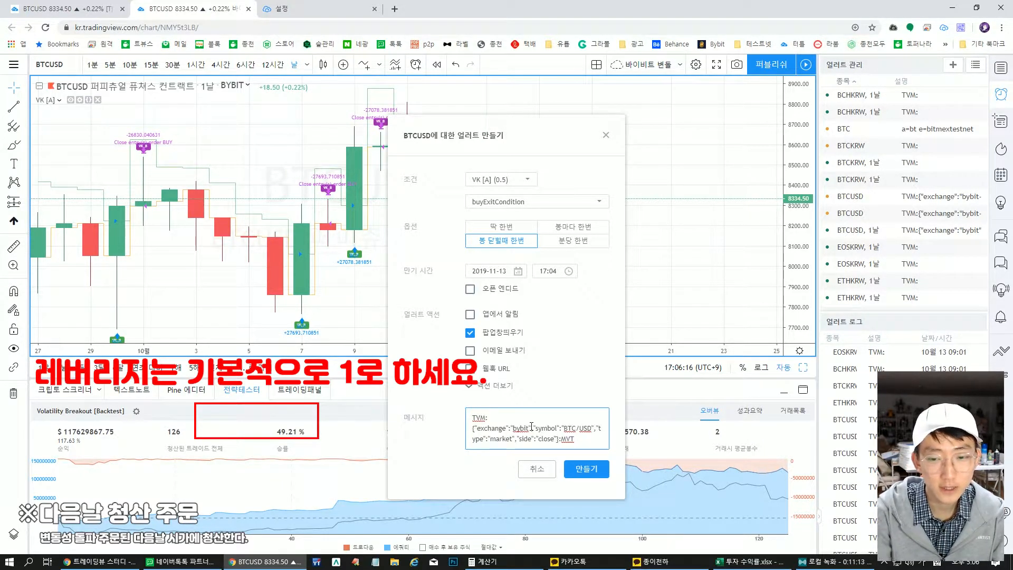
key(Return)
key(Return)
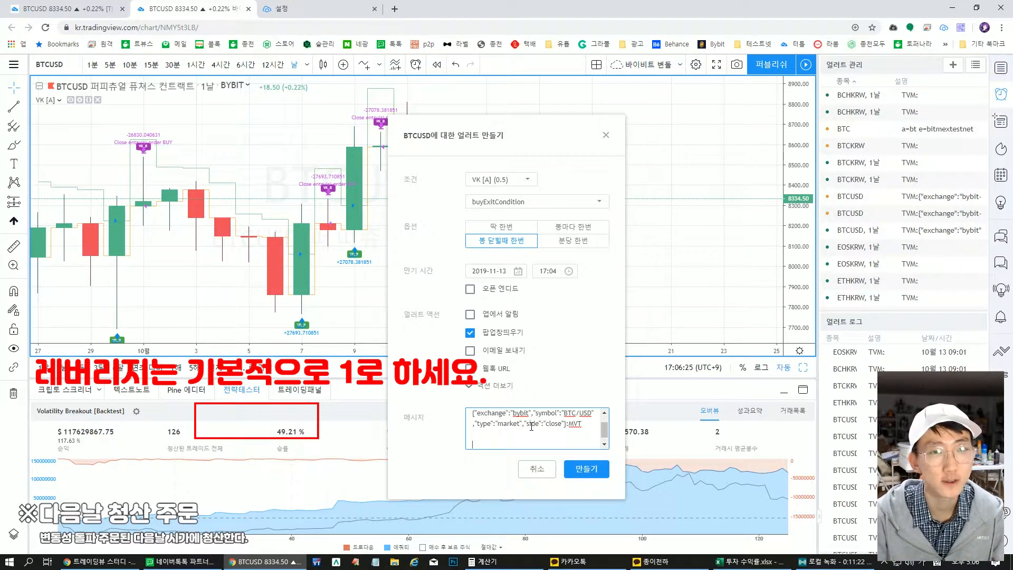
click(325, 11)
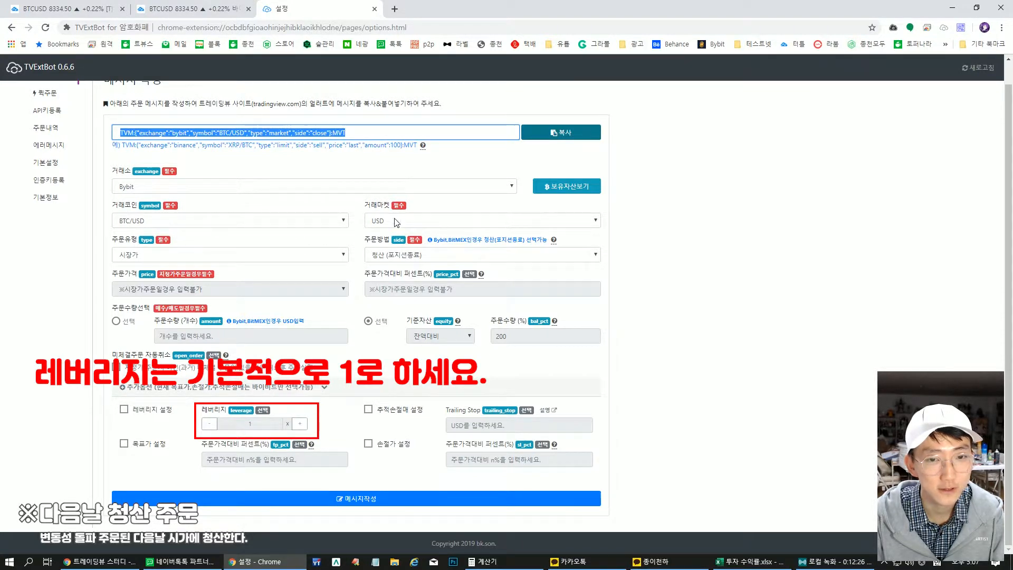
Change the order to sell at 100% of balance with leverage 100, then generate and copy it.
click(242, 255)
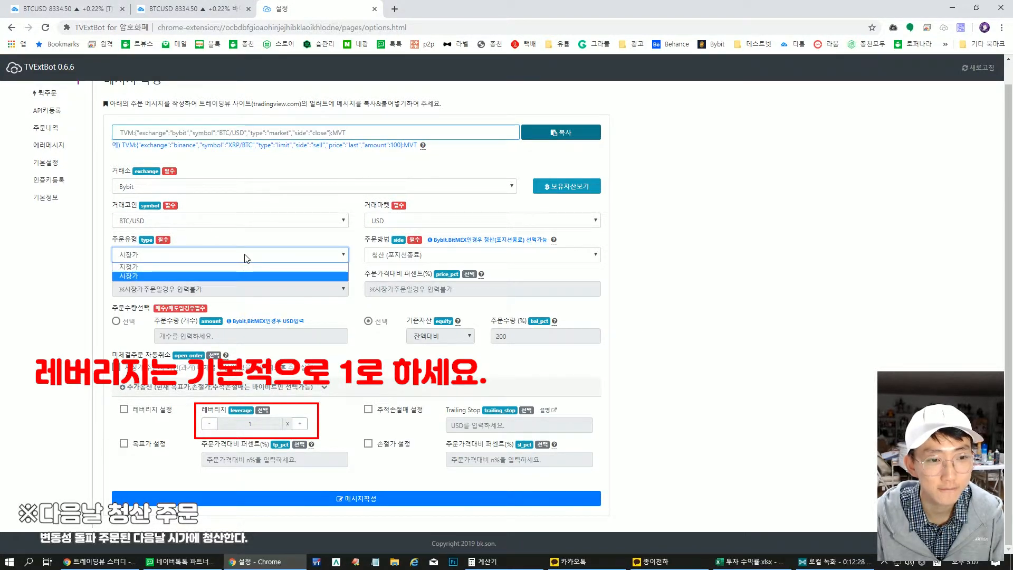
click(389, 255)
click(388, 276)
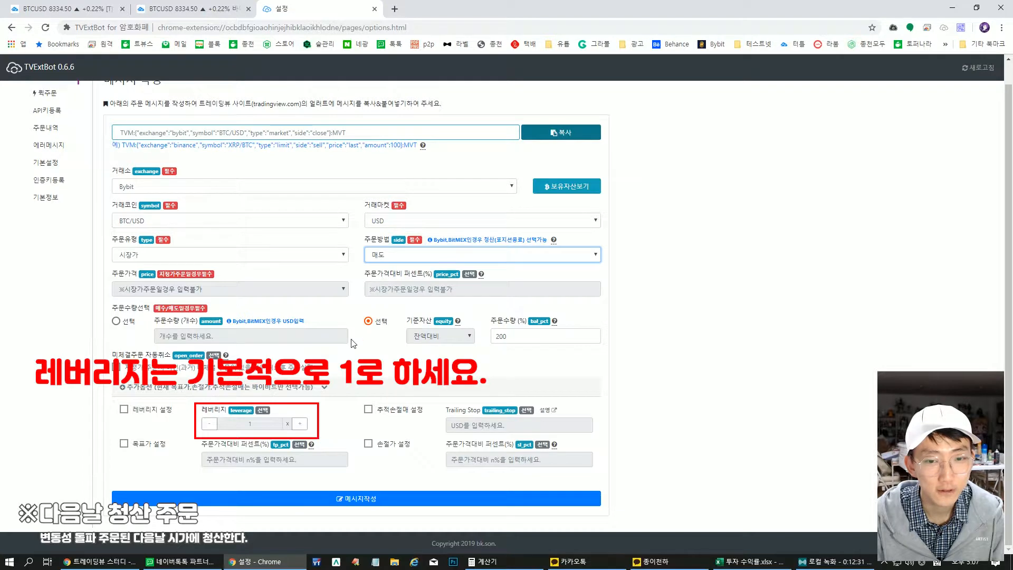
double_click(501, 336)
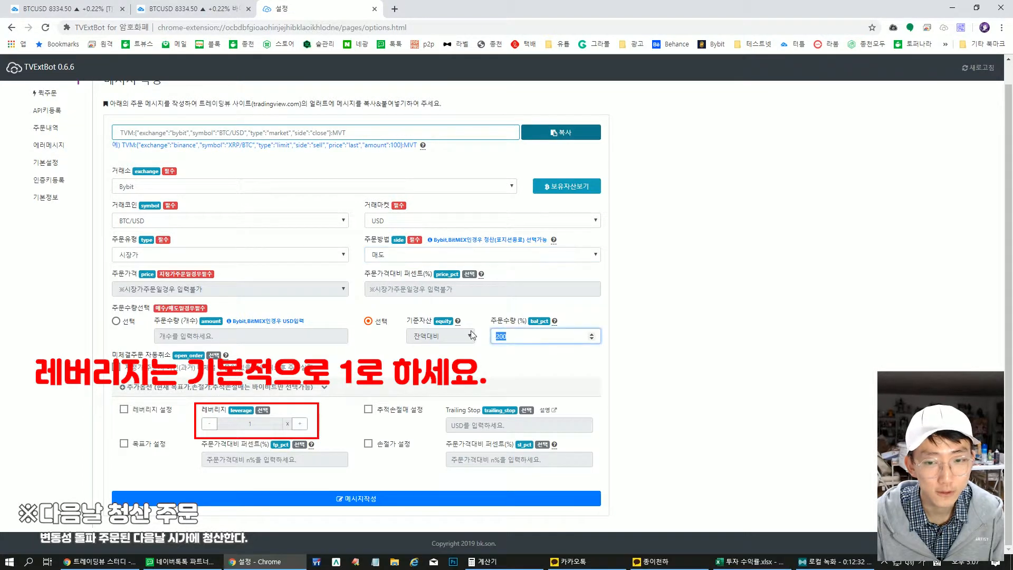
text(100)
click(576, 353)
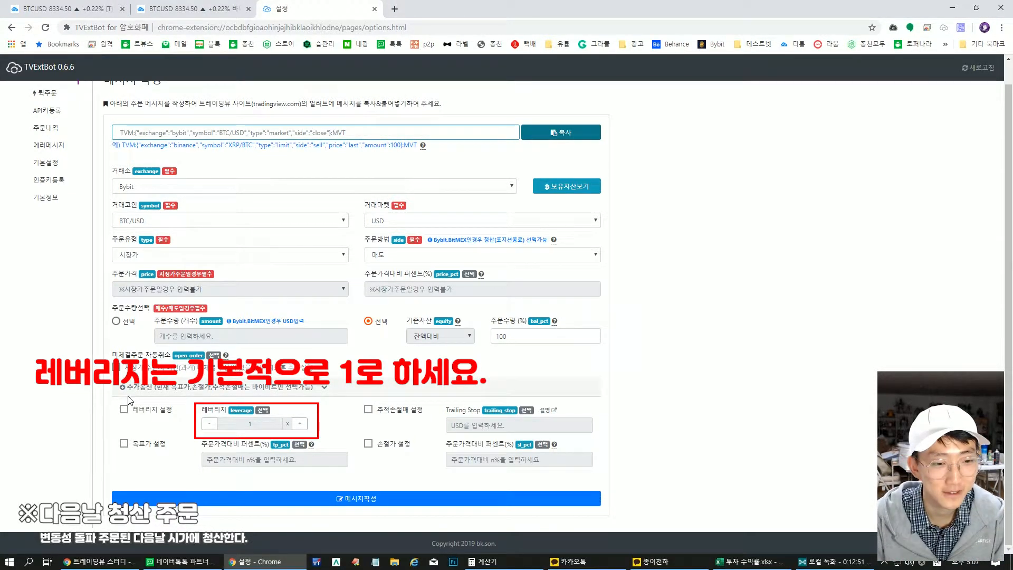
click(124, 409)
click(376, 499)
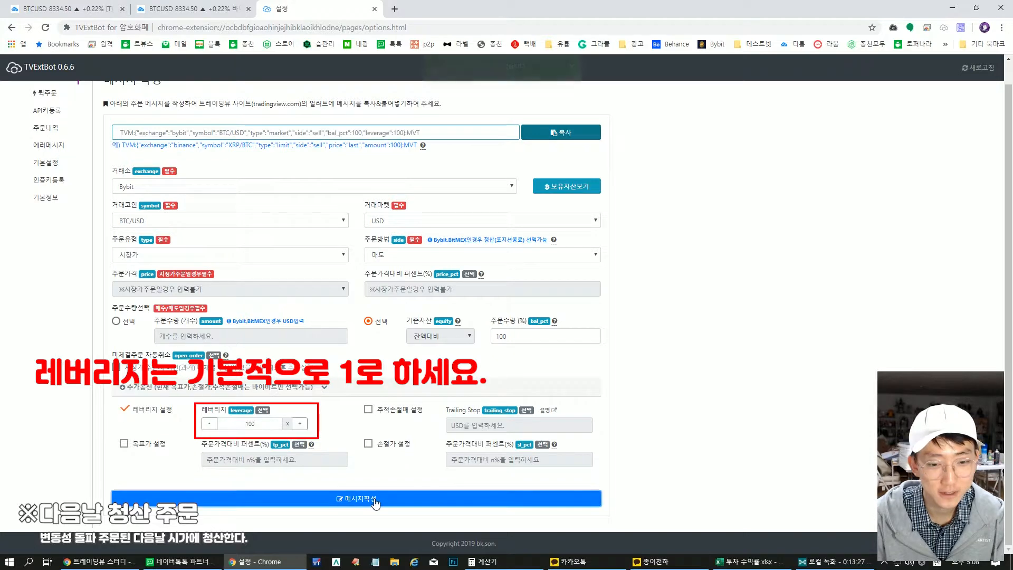
click(278, 133)
click(190, 8)
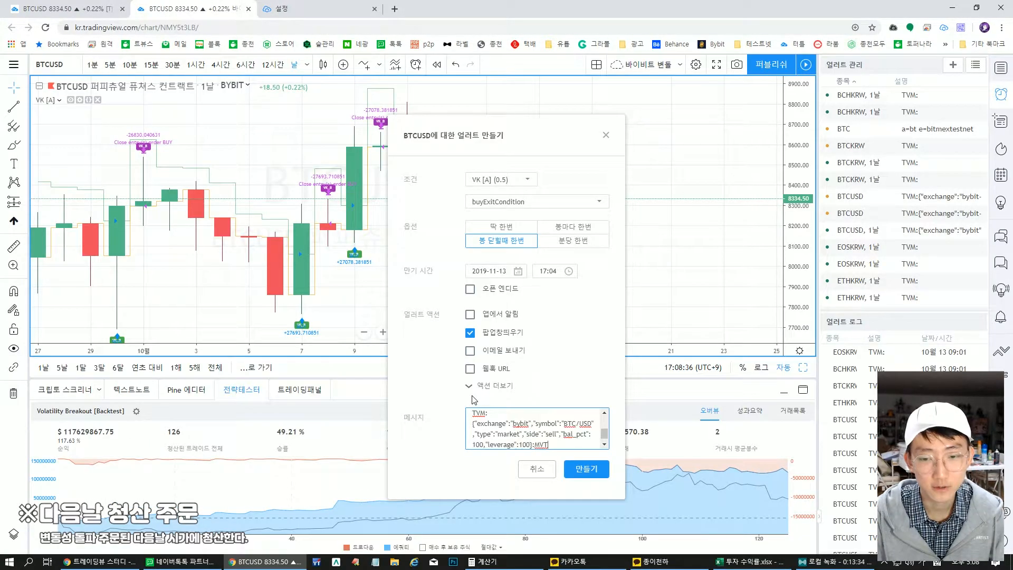
Create the buyExitCondition alert carrying the new Bybit sell order message.
click(587, 469)
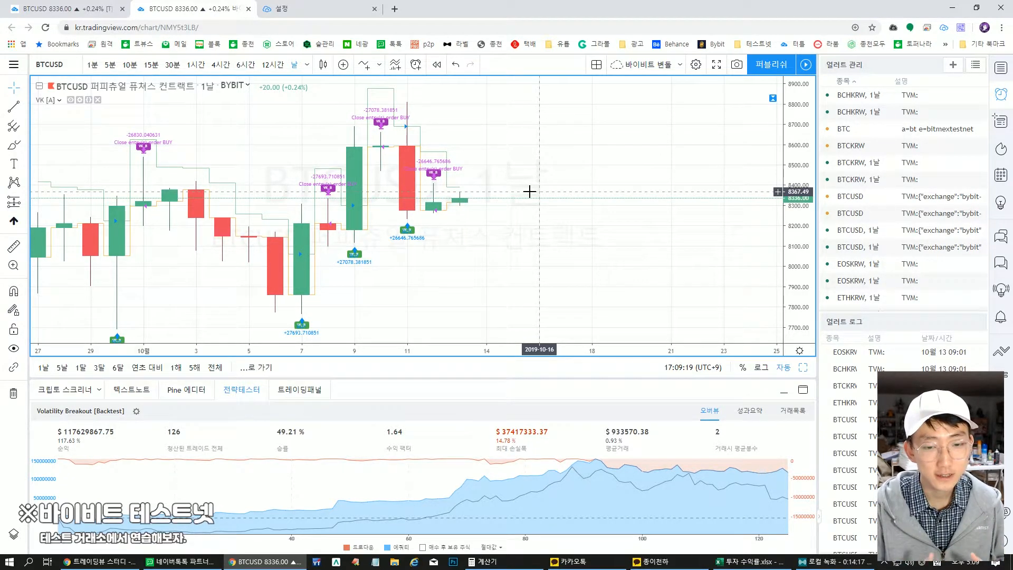
In TVExtBot, open the API key registration page and review the Bybit-Testnet exchange entry.
click(340, 7)
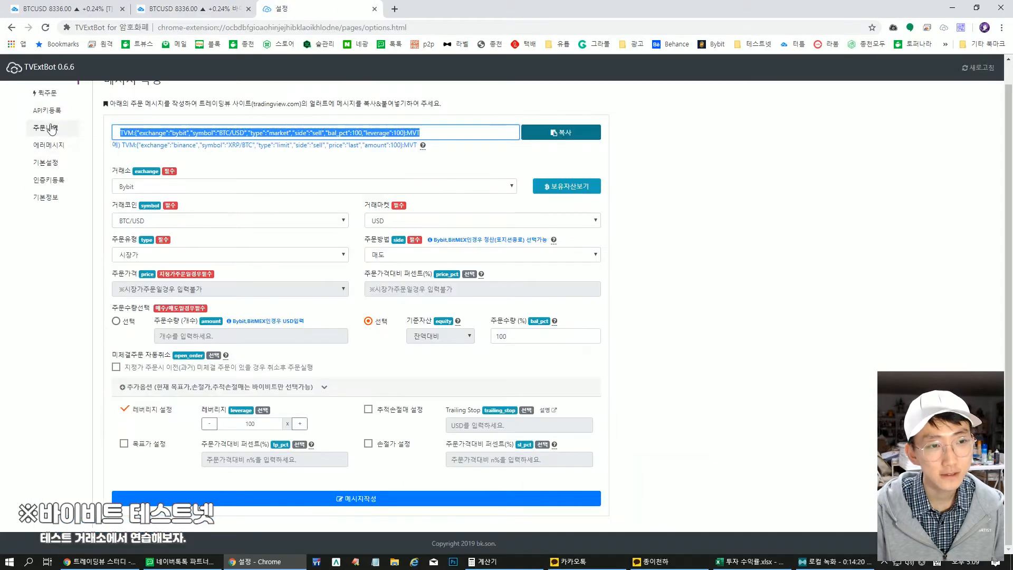
click(53, 132)
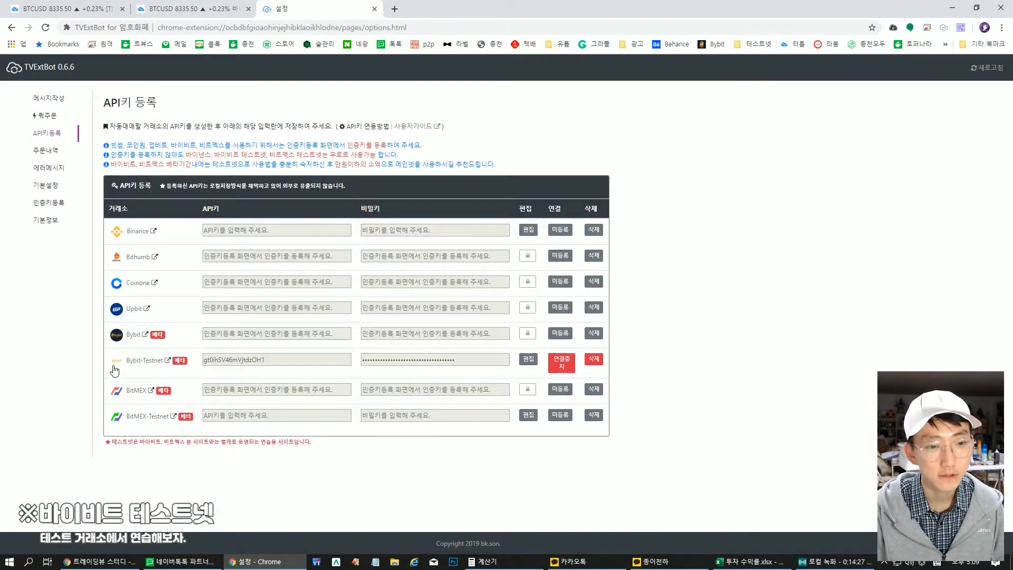
drag(108, 361, 192, 361)
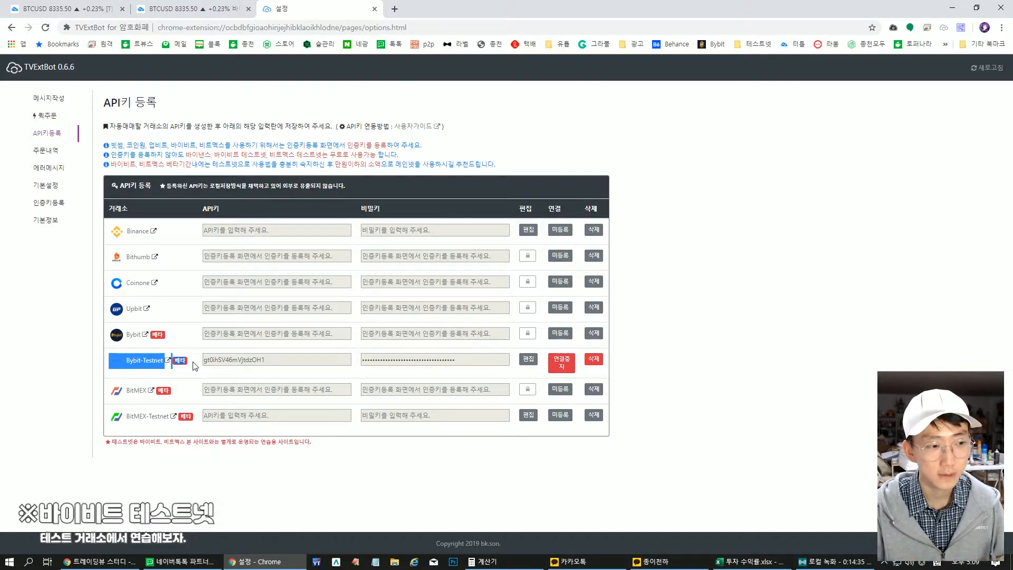
click(196, 365)
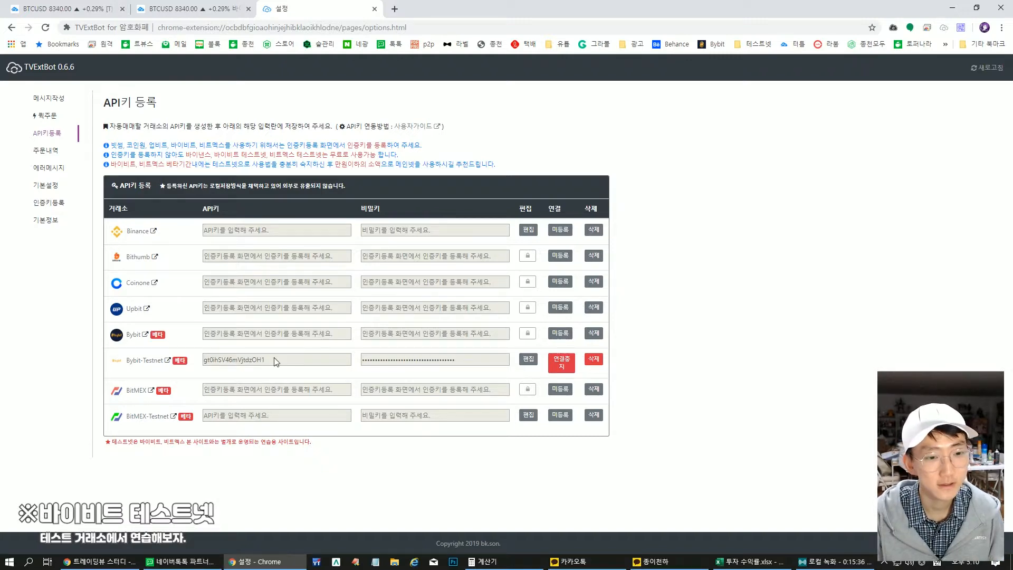
Check the registered testnet API key, then return to the TradingView chart.
drag(273, 358, 201, 362)
click(201, 363)
key(ctrl+shift+Tab)
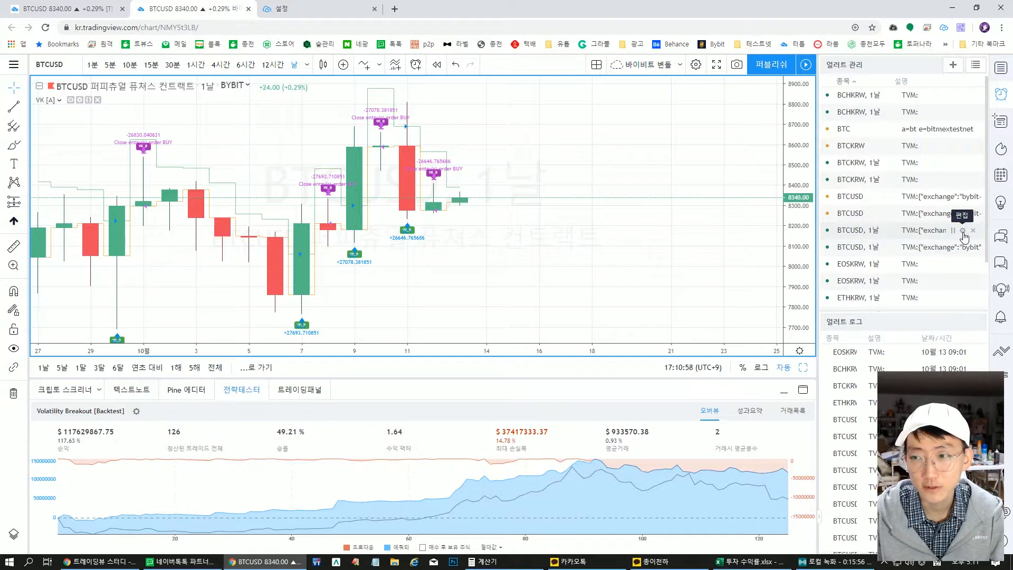
Open the buy and sell BTCUSD, 1날 alert editors and place them side by side.
click(963, 231)
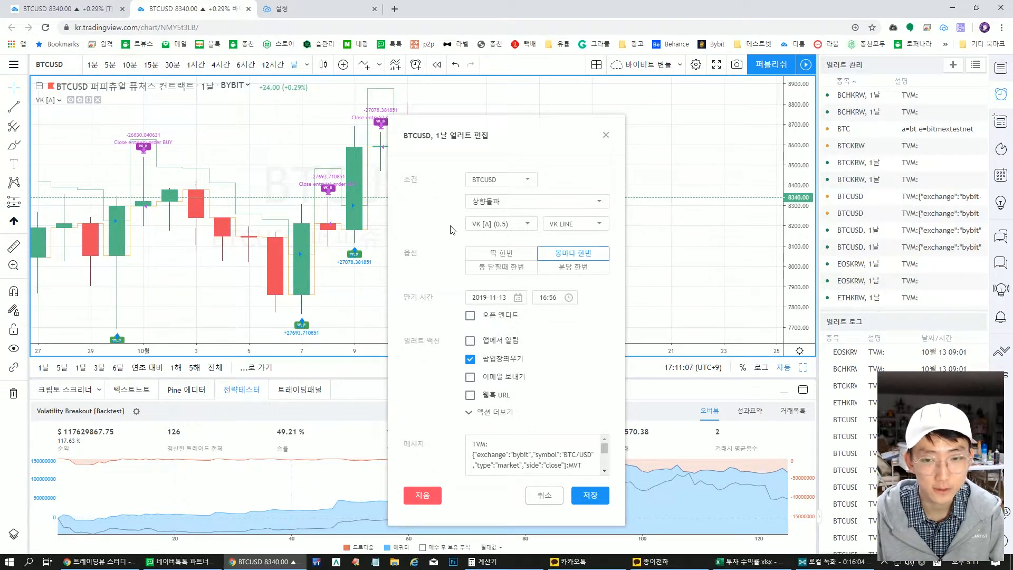
mouse_move(605, 448)
mouse_down()
mouse_move(606, 464)
mouse_move(605, 448)
mouse_up()
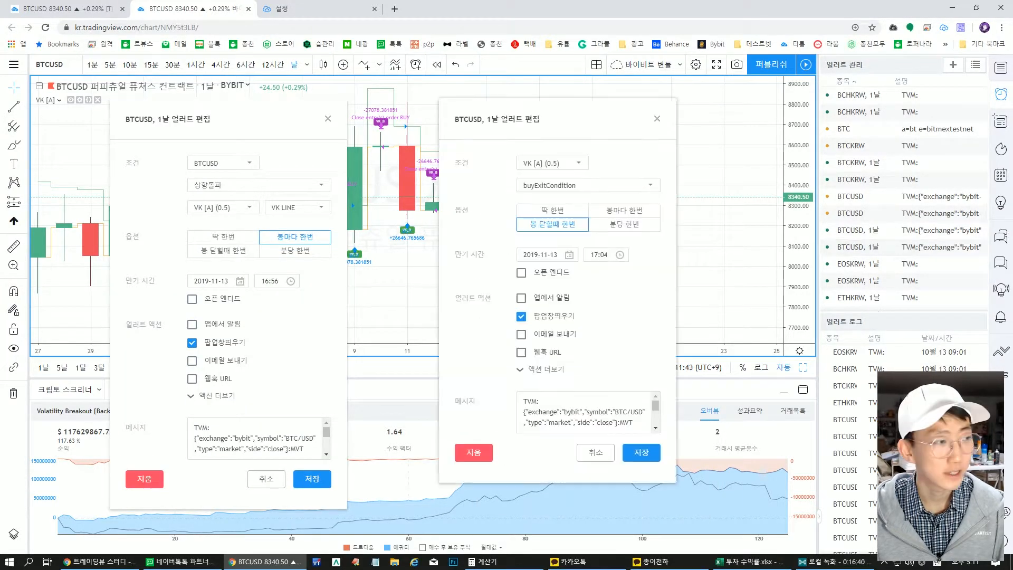
drag(558, 119, 484, 122)
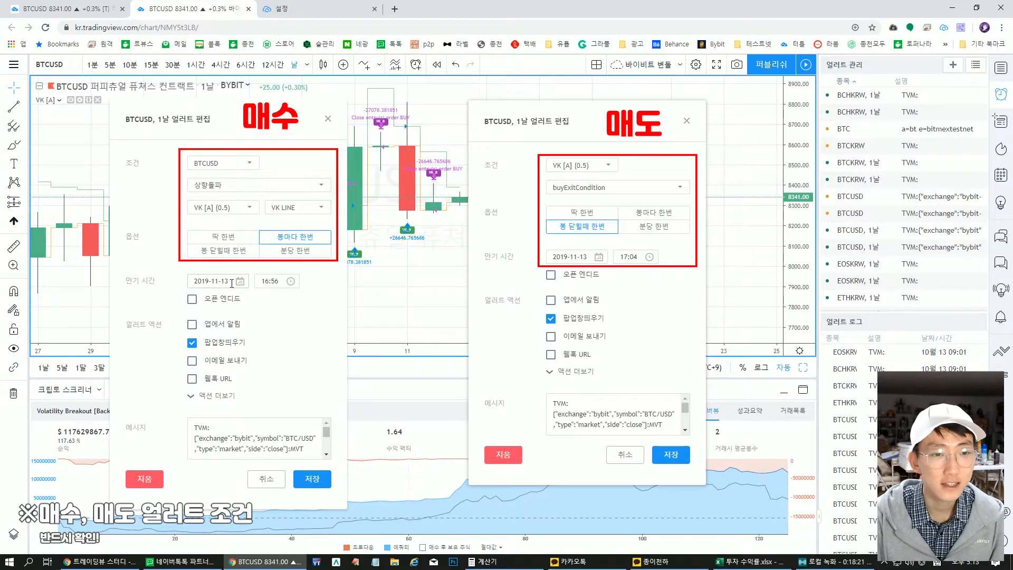
Set the buy alert's expiry date to 2019-12-12.
click(231, 283)
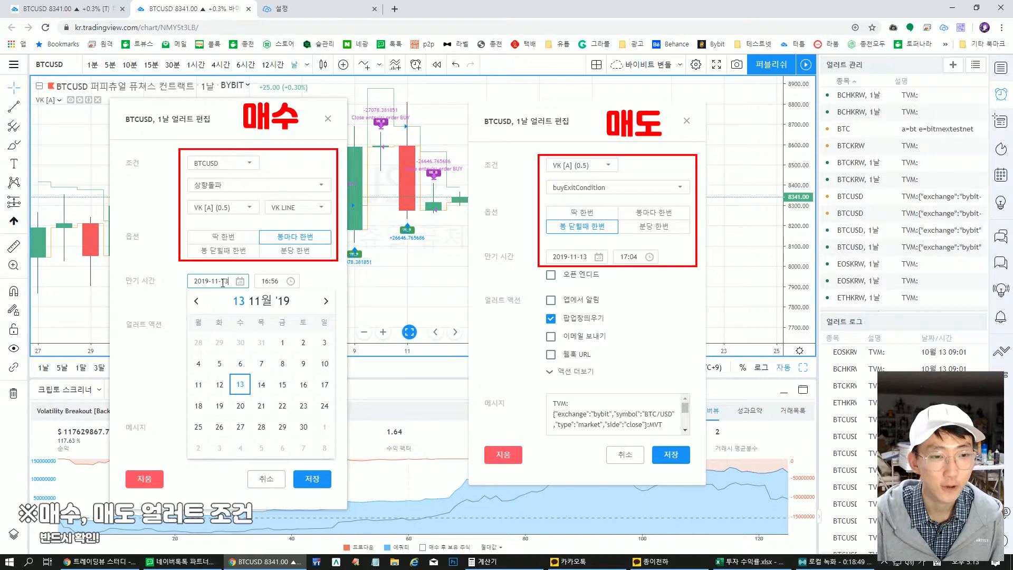
click(325, 301)
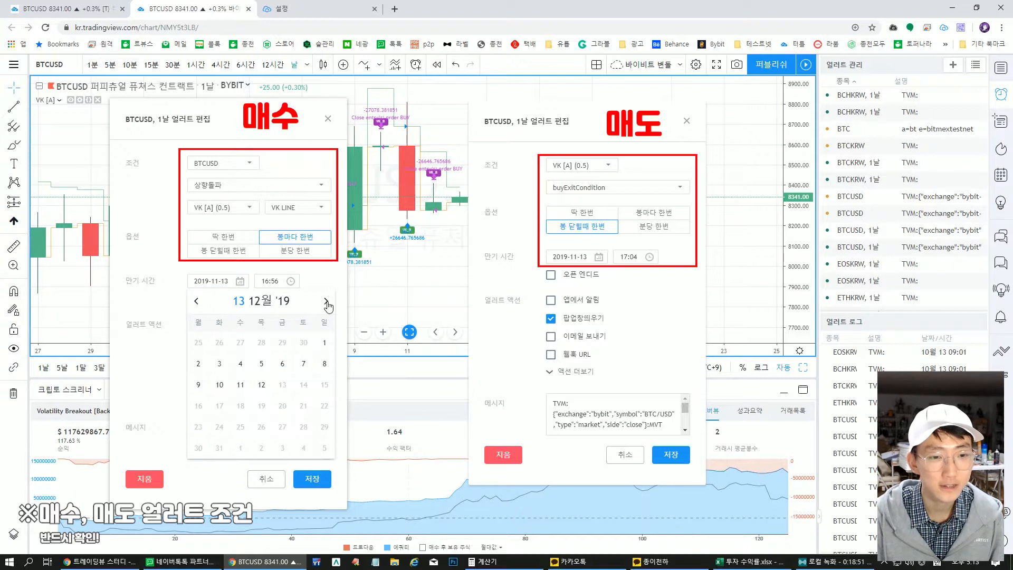
click(262, 387)
Set the sell alert's expiry date to 2019-12-12 as well.
click(584, 257)
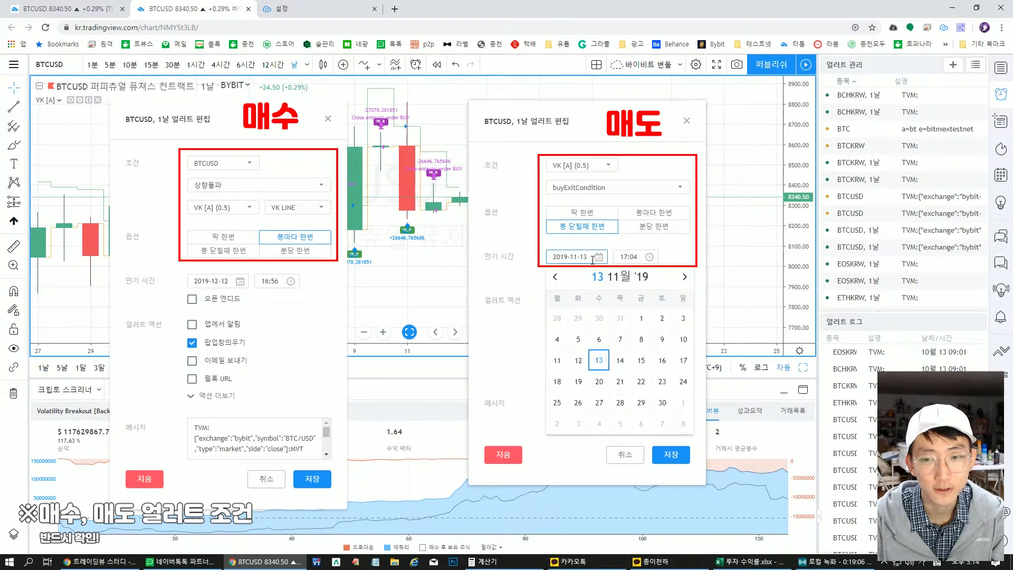
click(685, 277)
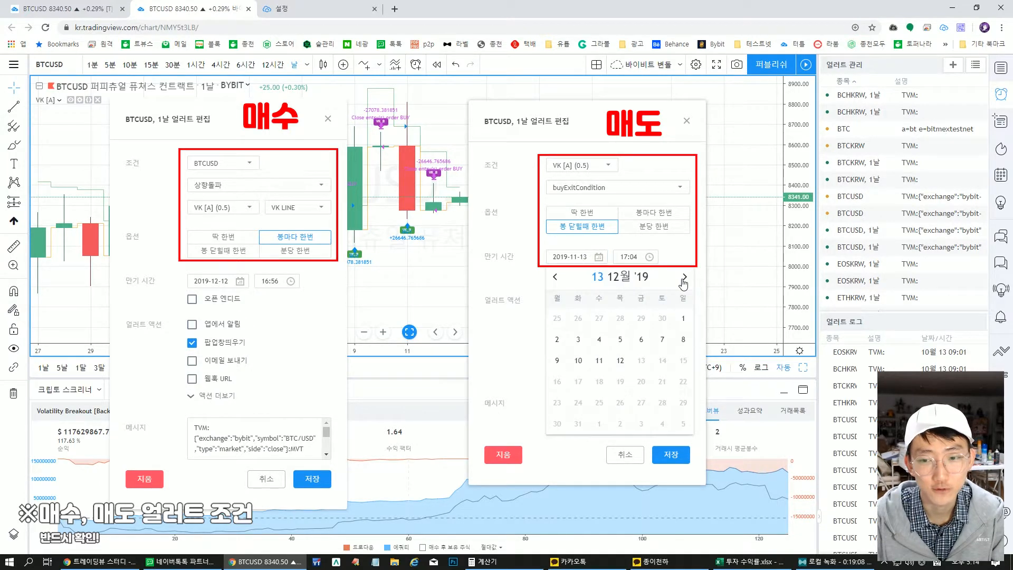
click(628, 360)
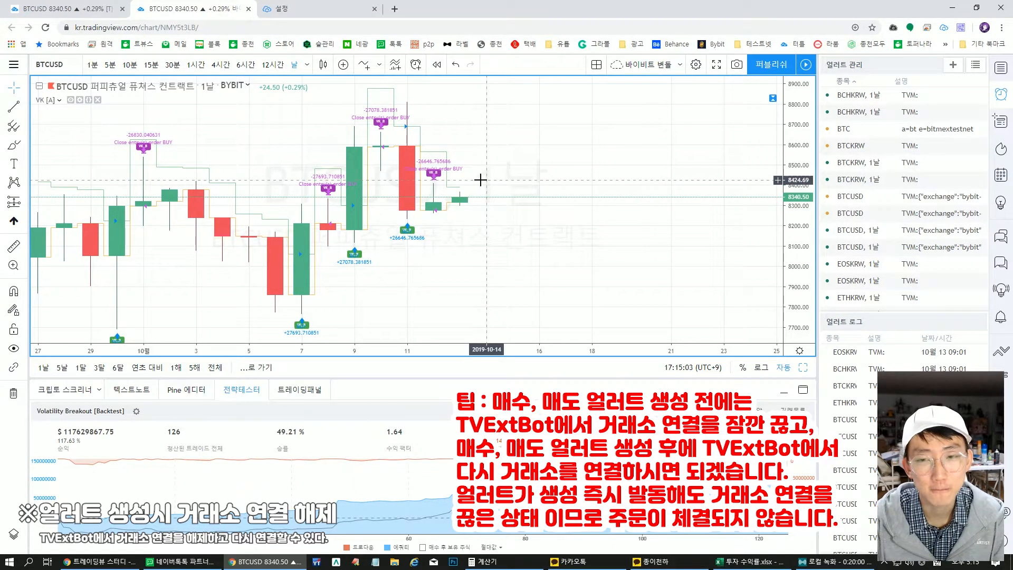
mouse_move(917, 235)
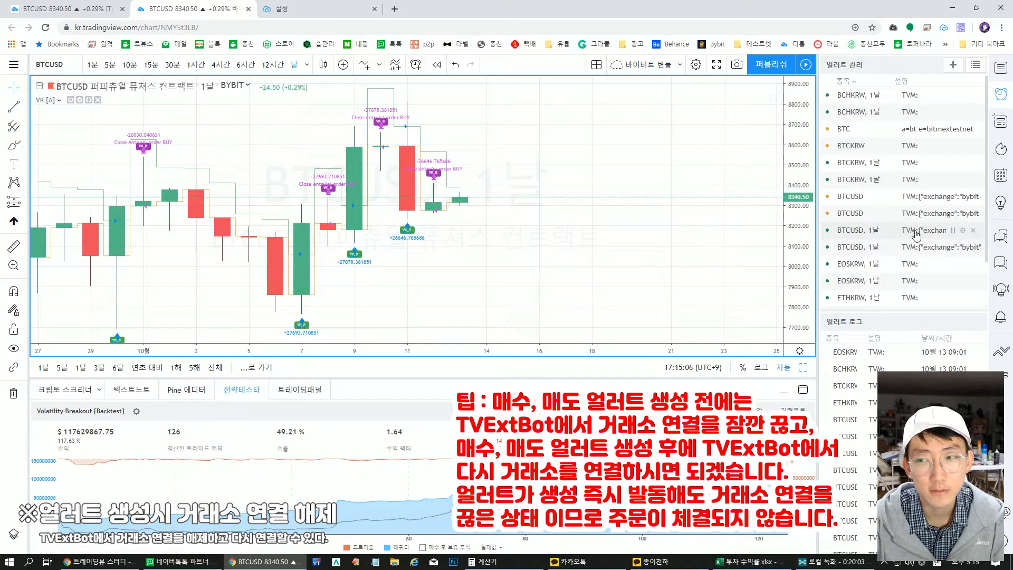